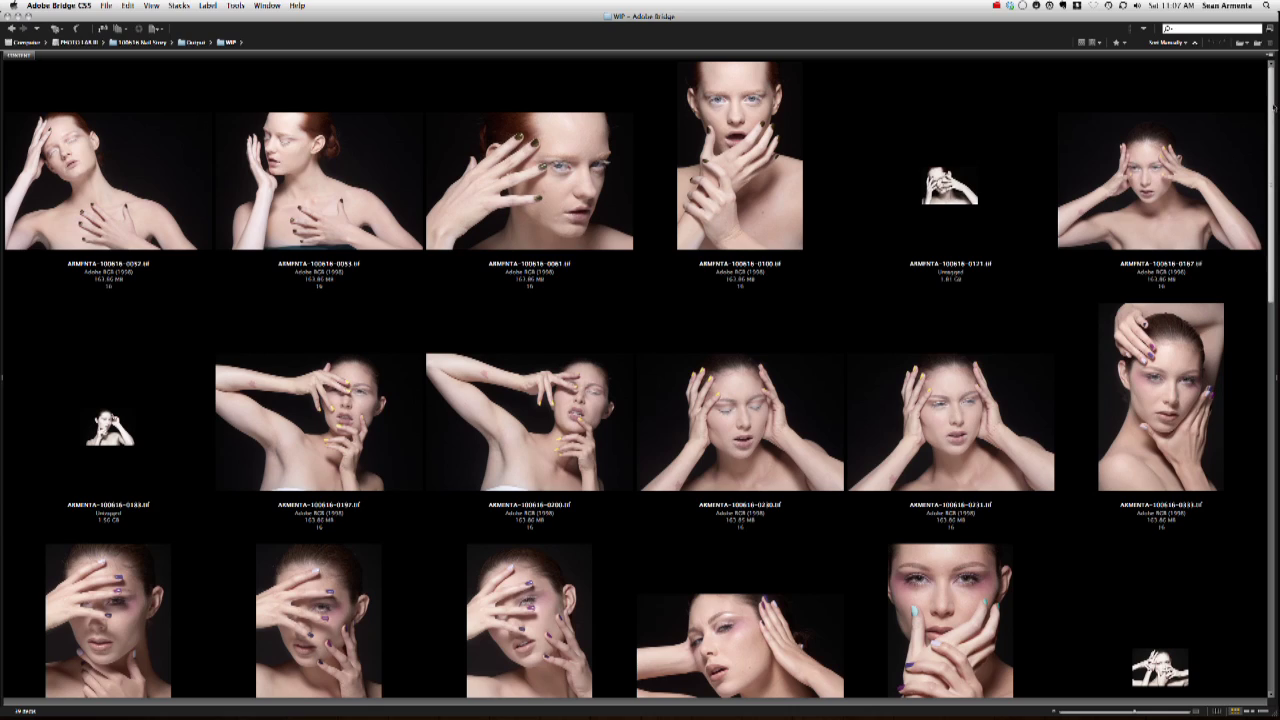
Step: Scroll down through the WIP folder's portrait thumbnails in Bridge
scroll(1264, 181, down, 3)
Step: Scroll further through WIP and enlarge the thumbnails to four per row
scroll(1264, 181, down, 5)
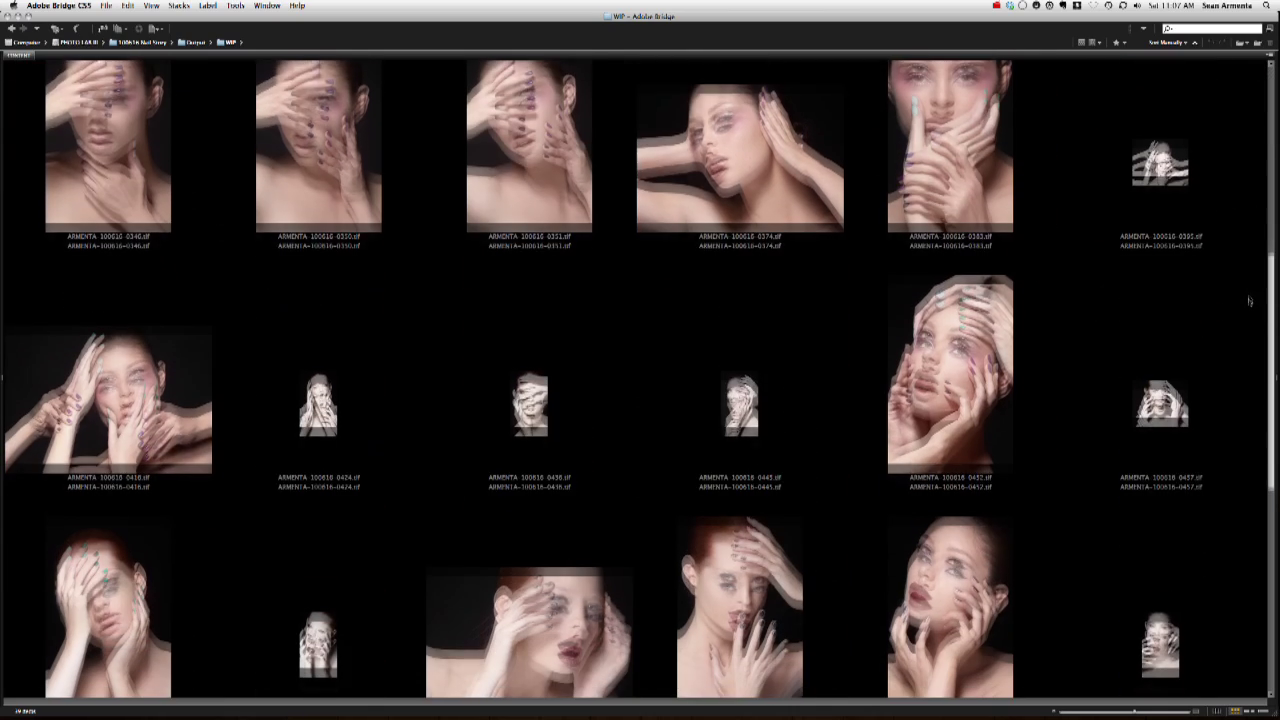
scroll(1240, 400, down, 5)
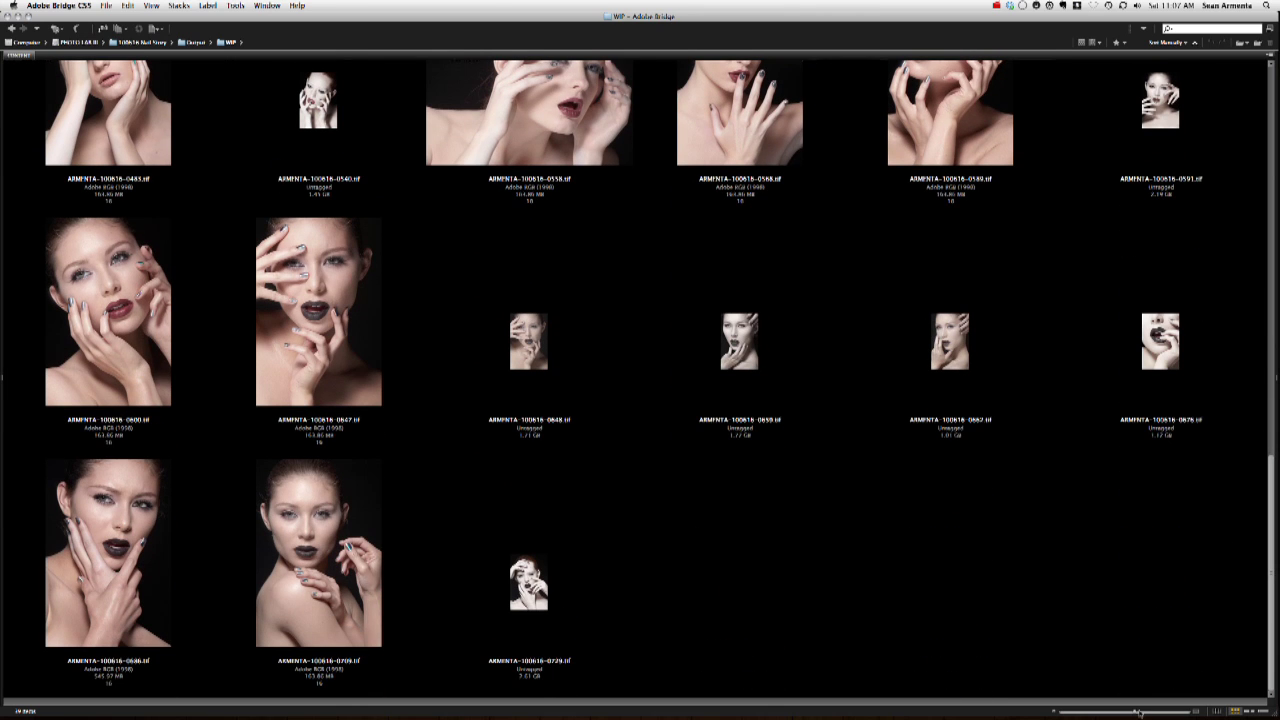
drag(1136, 712, 1162, 713)
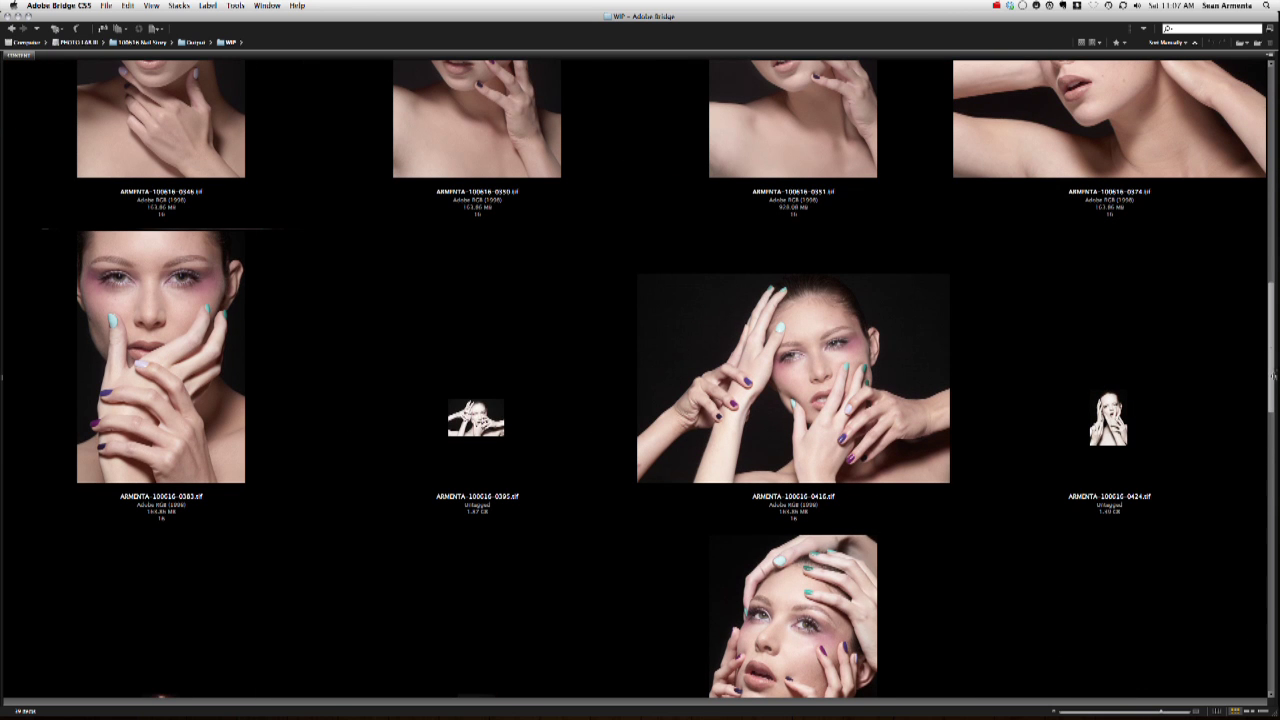
Step: Browse the thumbnail list, then set the thumbnail size to five per row
drag(1273, 376, 1260, 641)
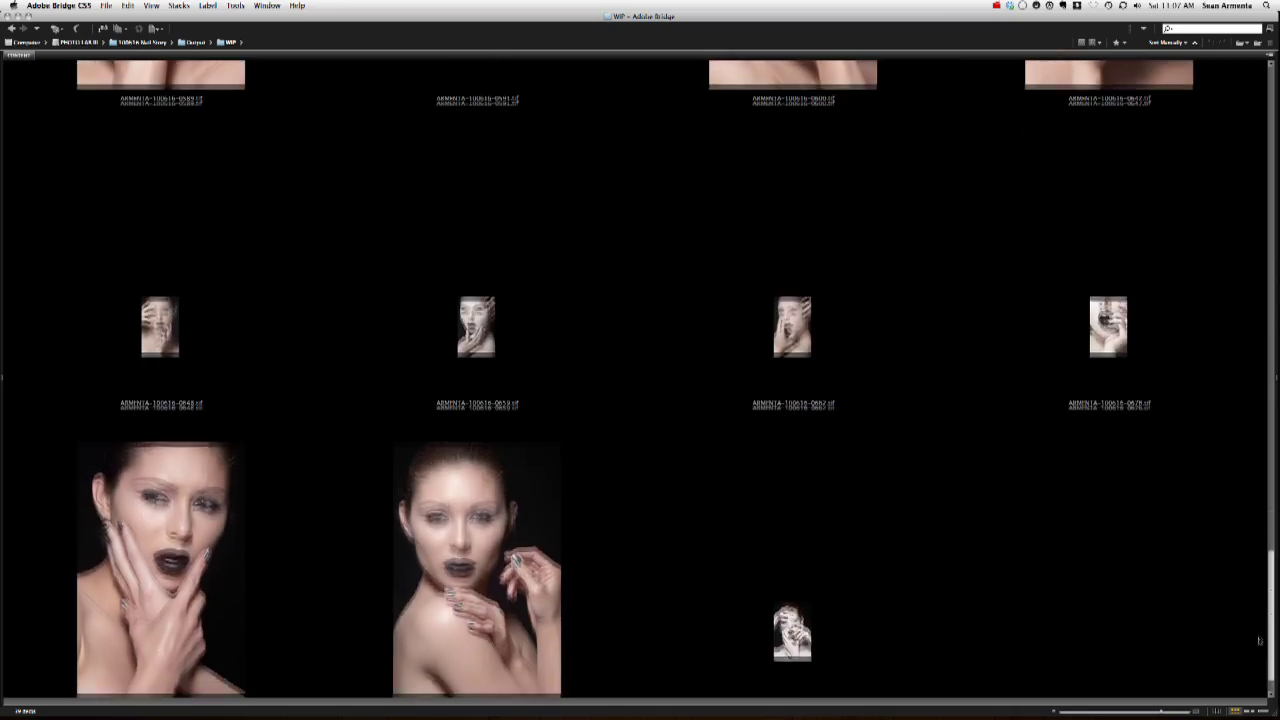
drag(1260, 641, 1275, 285)
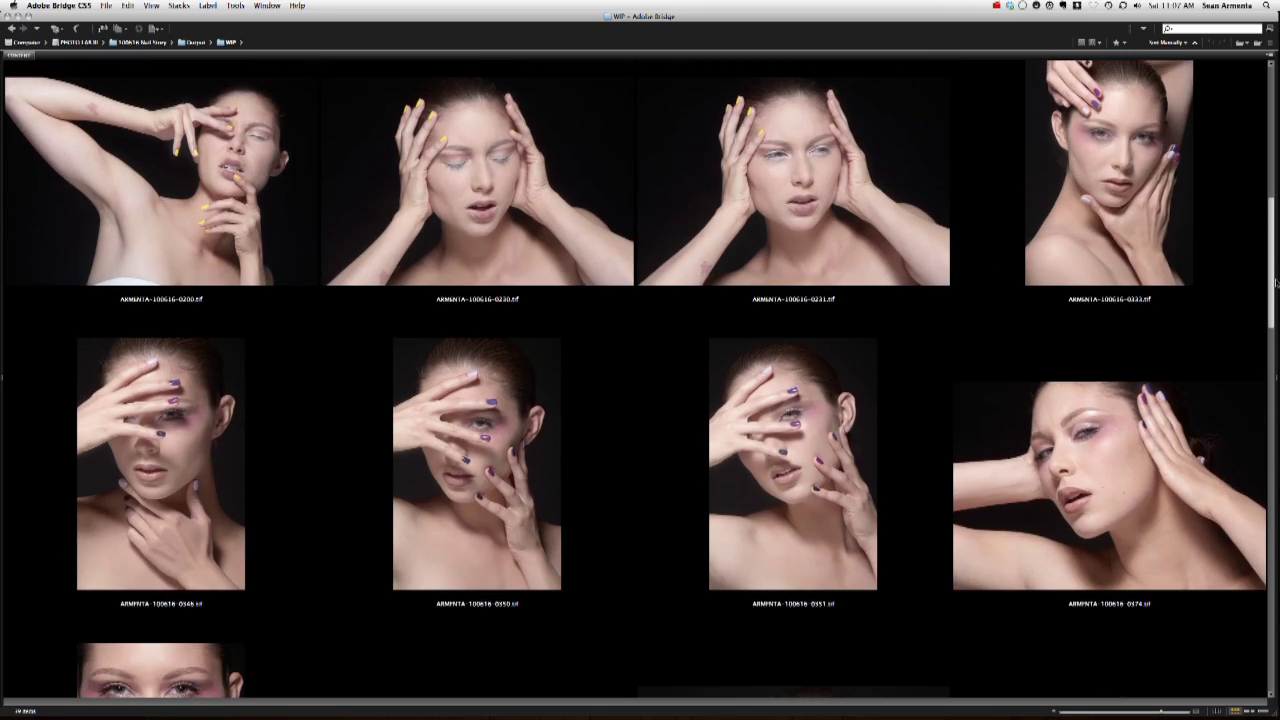
drag(1275, 285, 1272, 120)
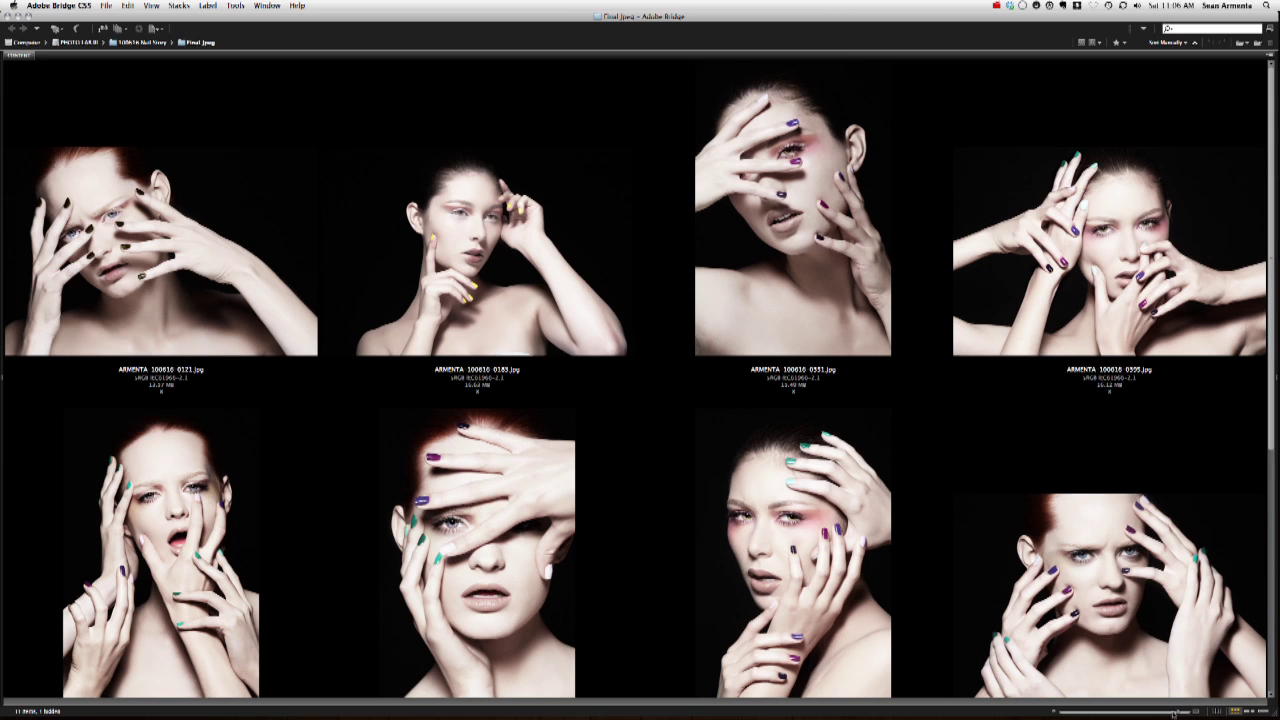
drag(1173, 712, 1134, 712)
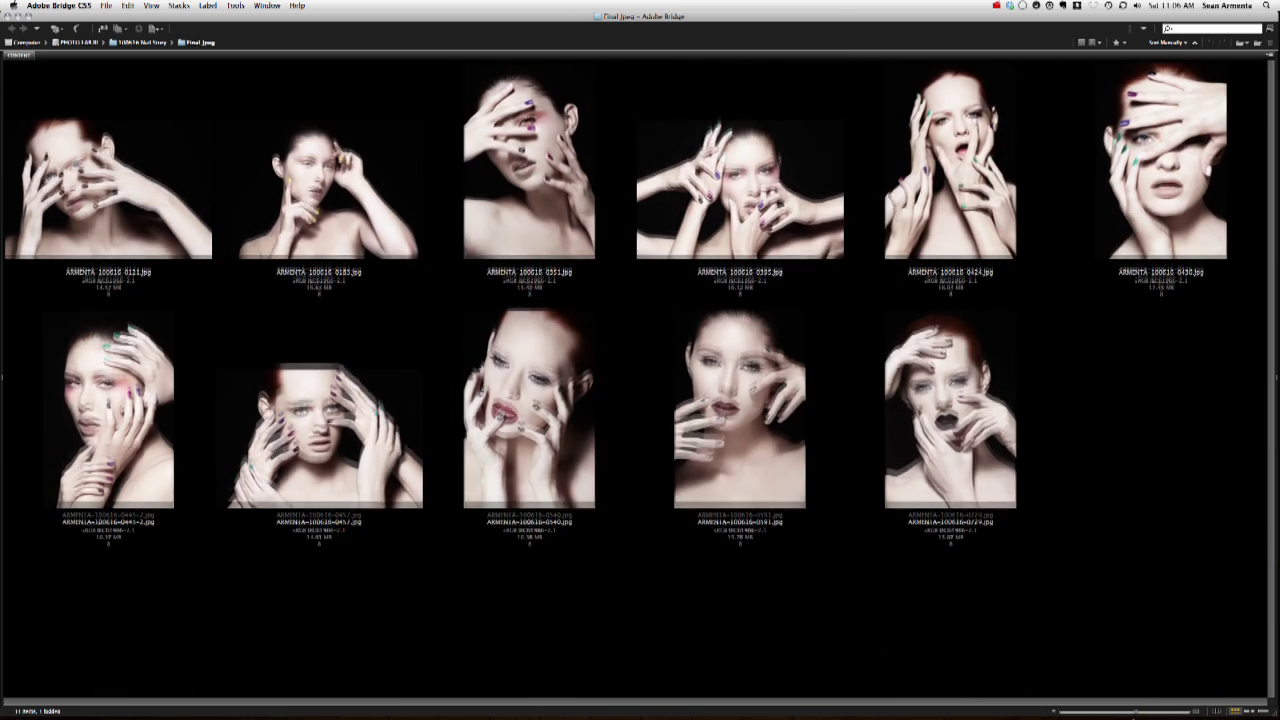
drag(1134, 712, 1128, 713)
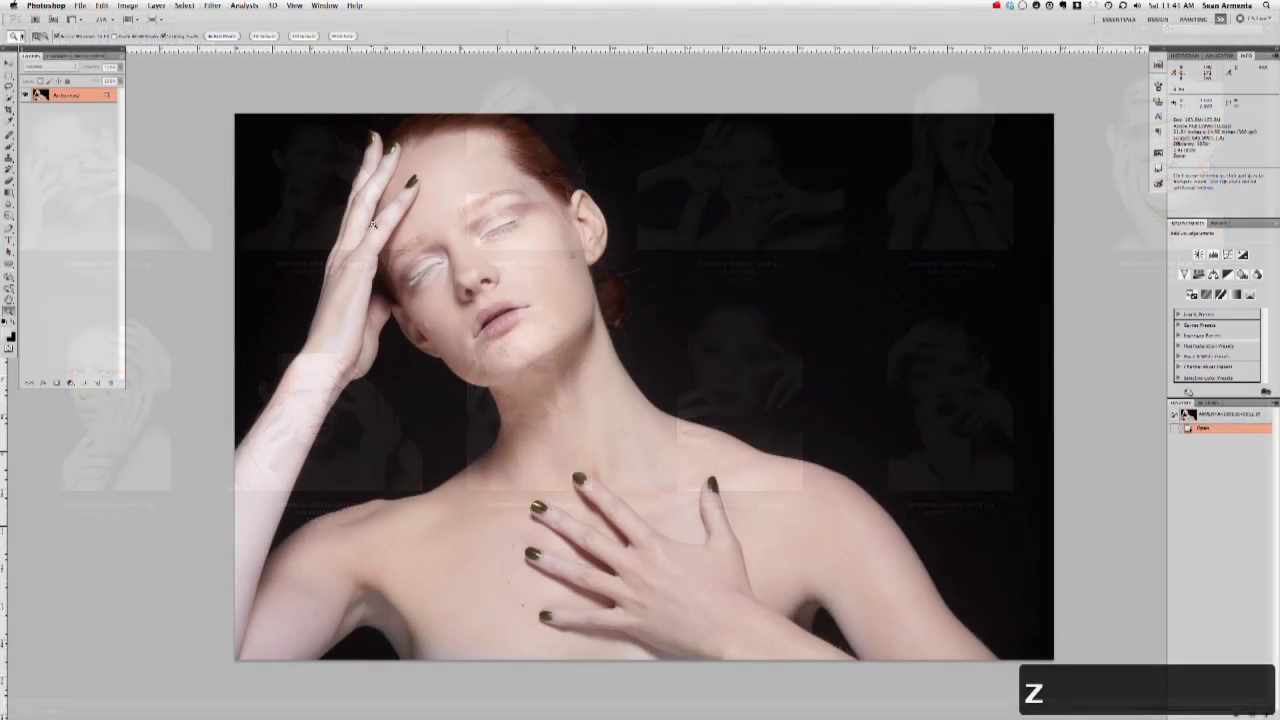
click(412, 281)
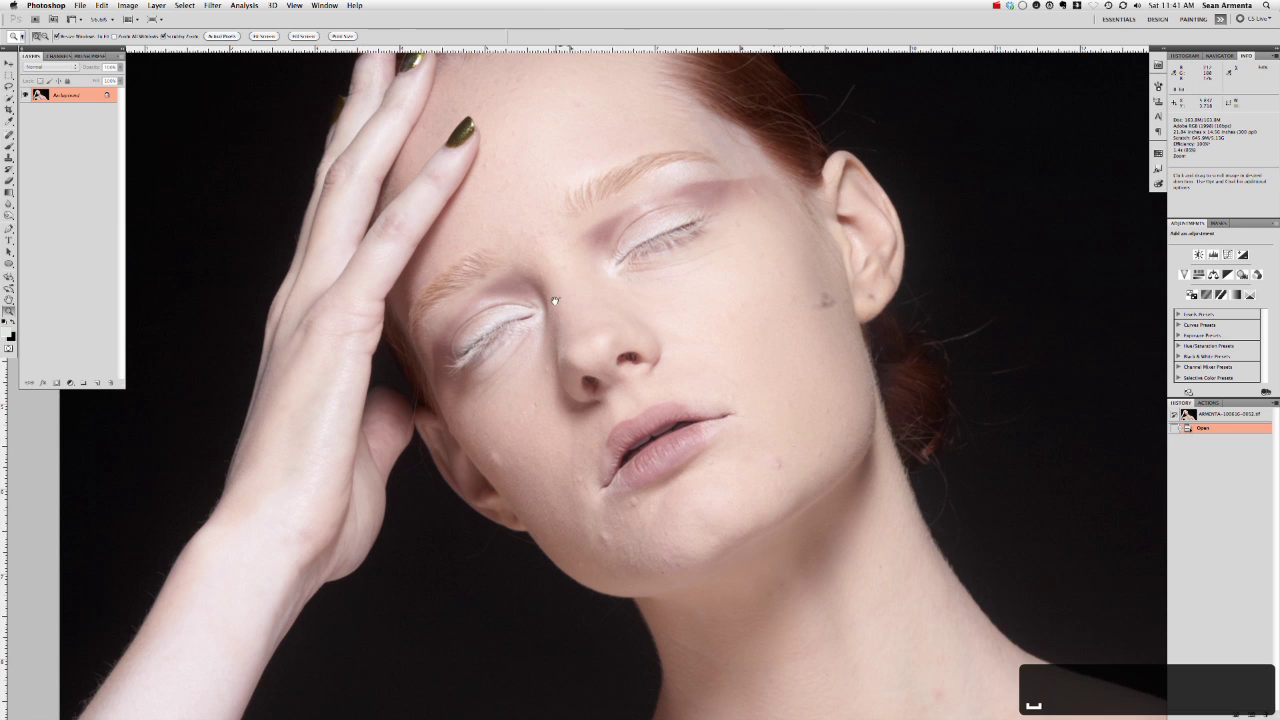
drag(529, 449, 592, 99)
scroll(523, 423, down, 3)
scroll(586, 374, left, 3)
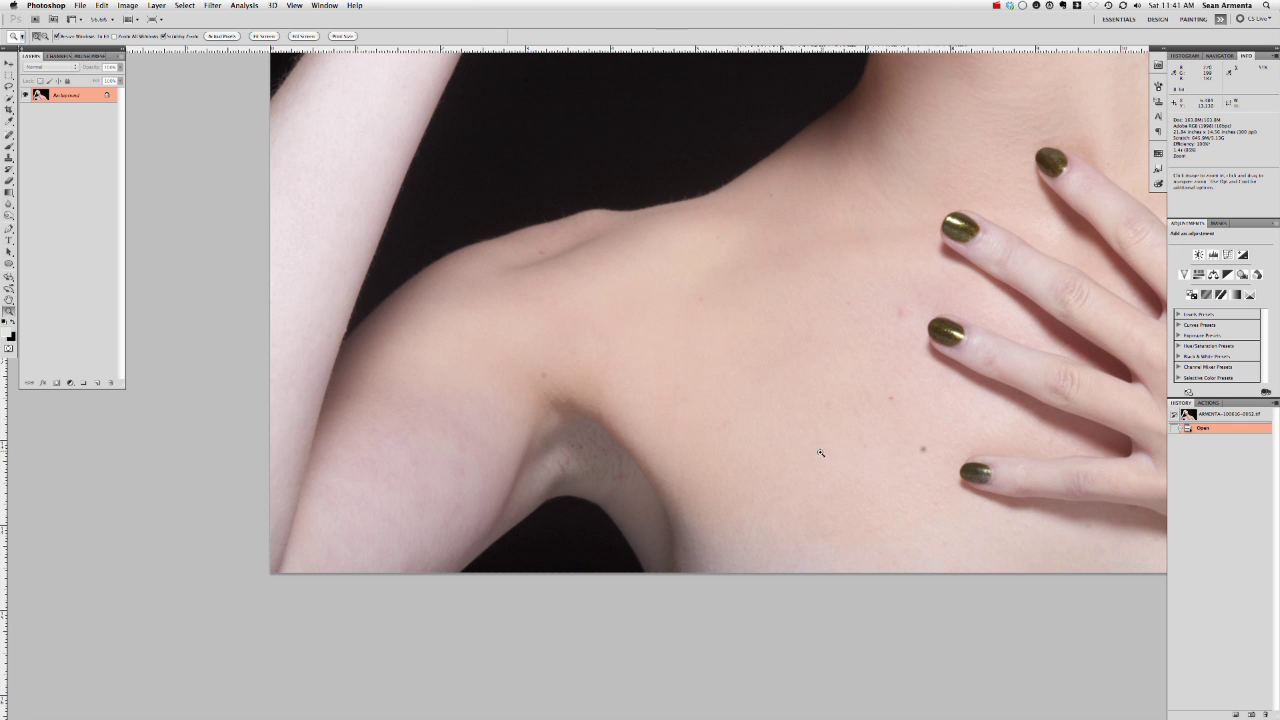
key(space)
mouse_move(952, 189)
mouse_down()
mouse_move(607, 188)
mouse_move(328, 374)
mouse_up()
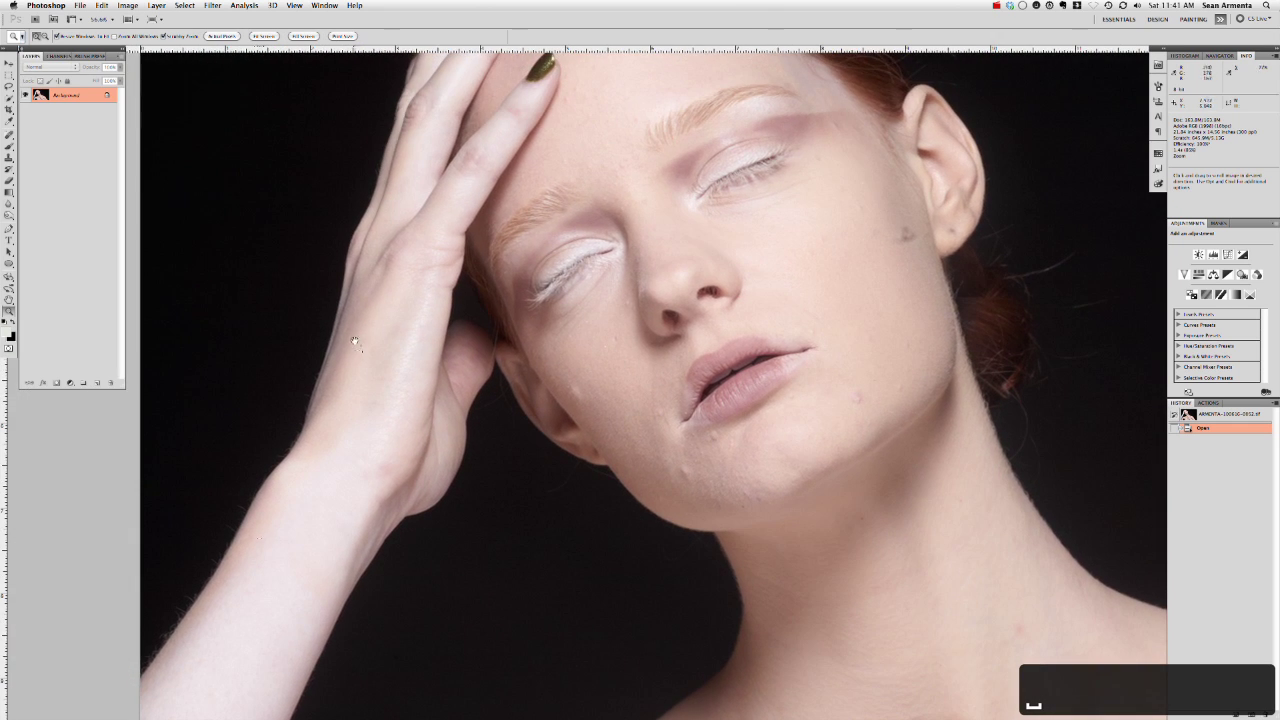
key(super+minus)
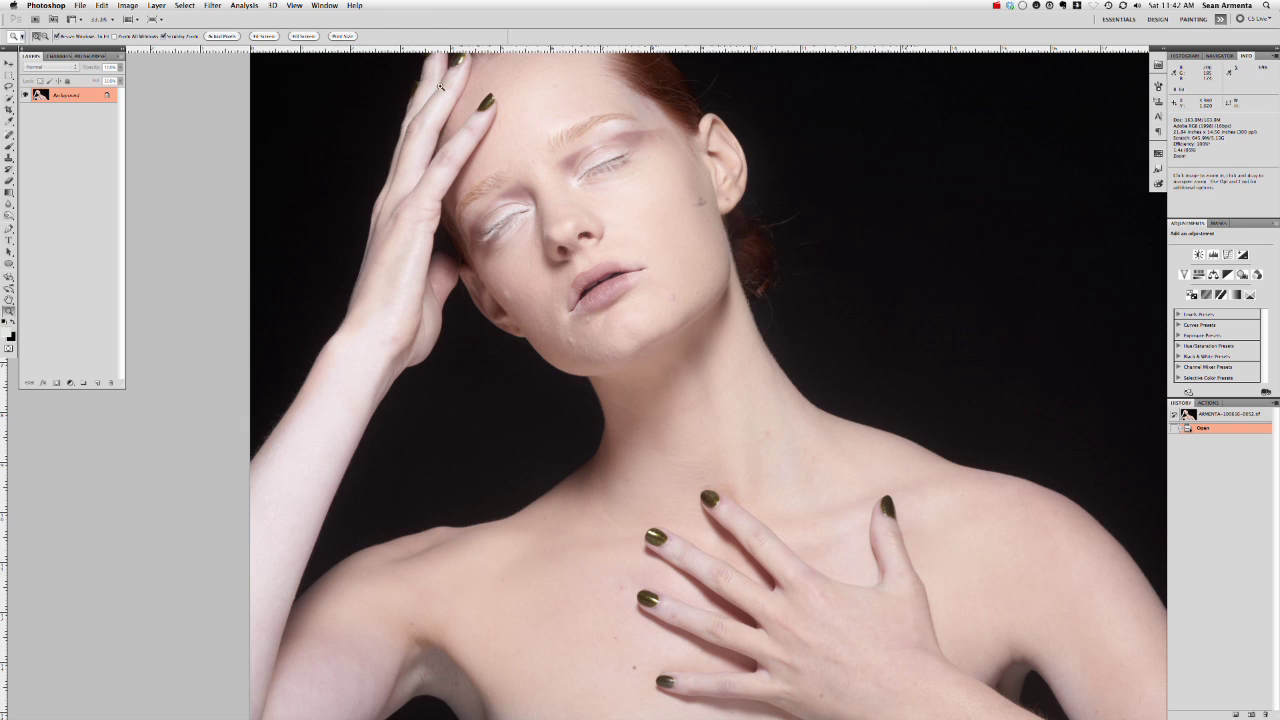
drag(440, 87, 402, 197)
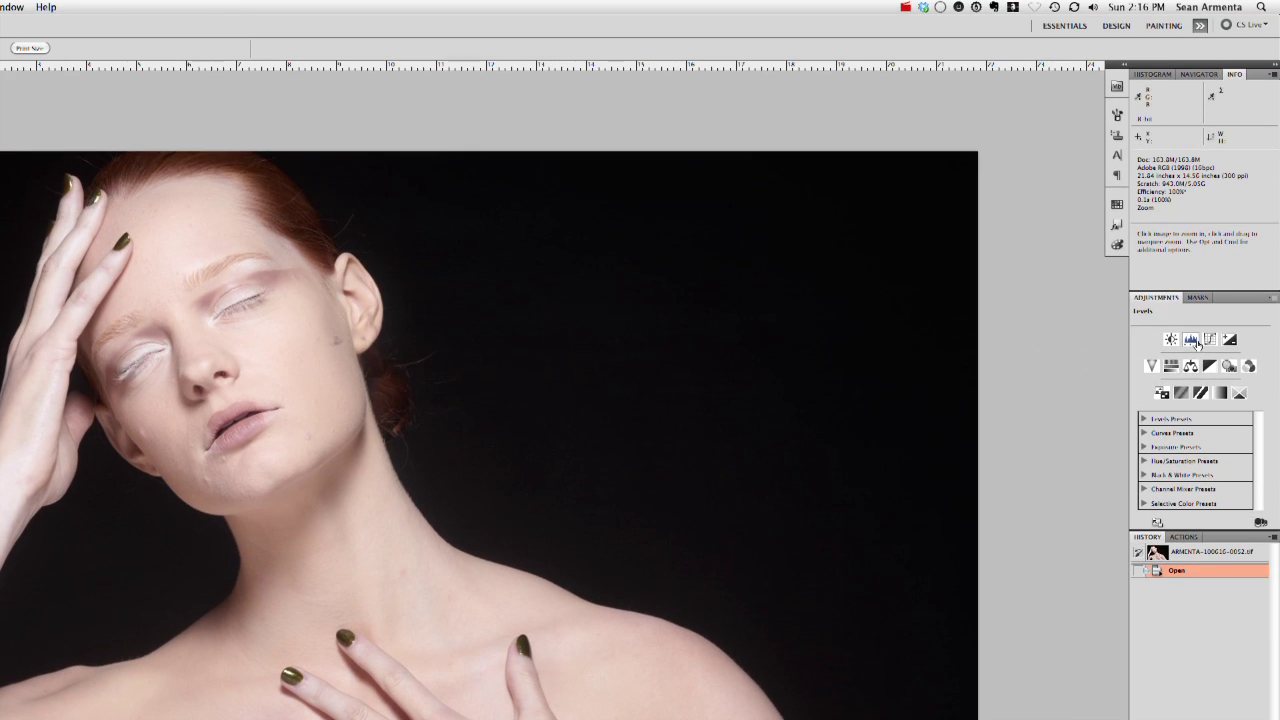
Step: Add a Curves 1 adjustment layer and target its curve rather than its mask
click(1209, 340)
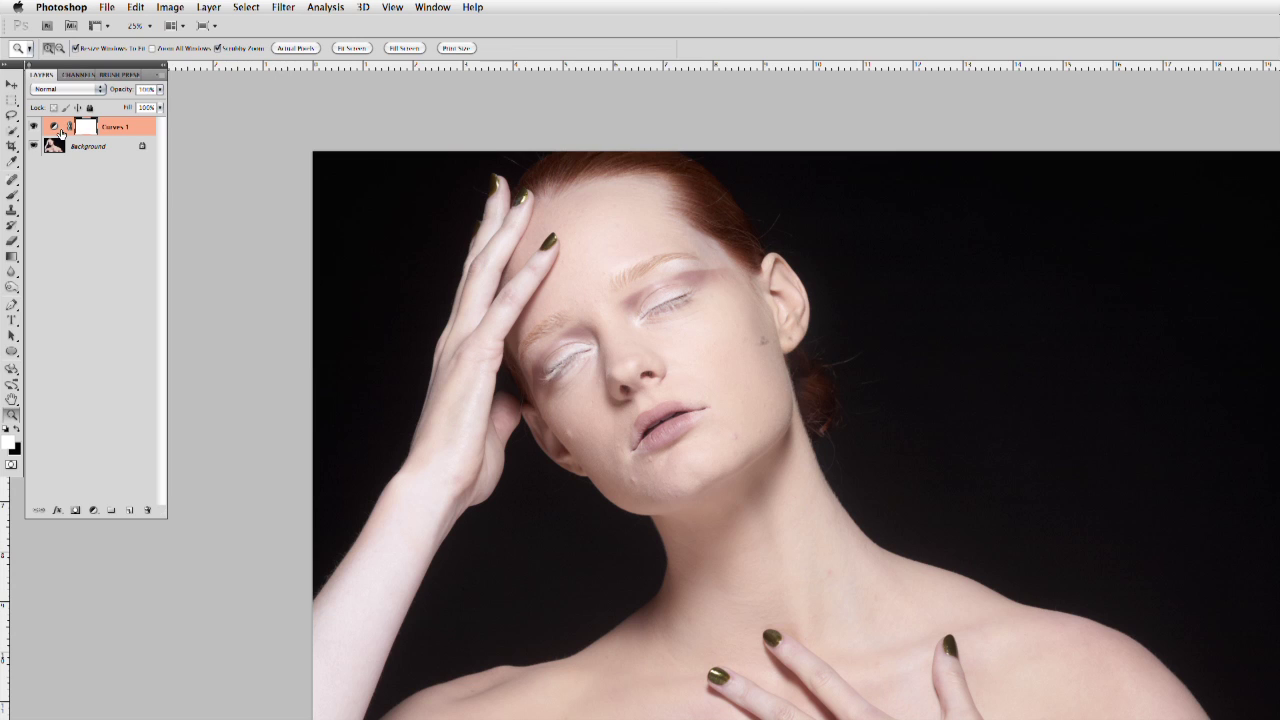
click(53, 127)
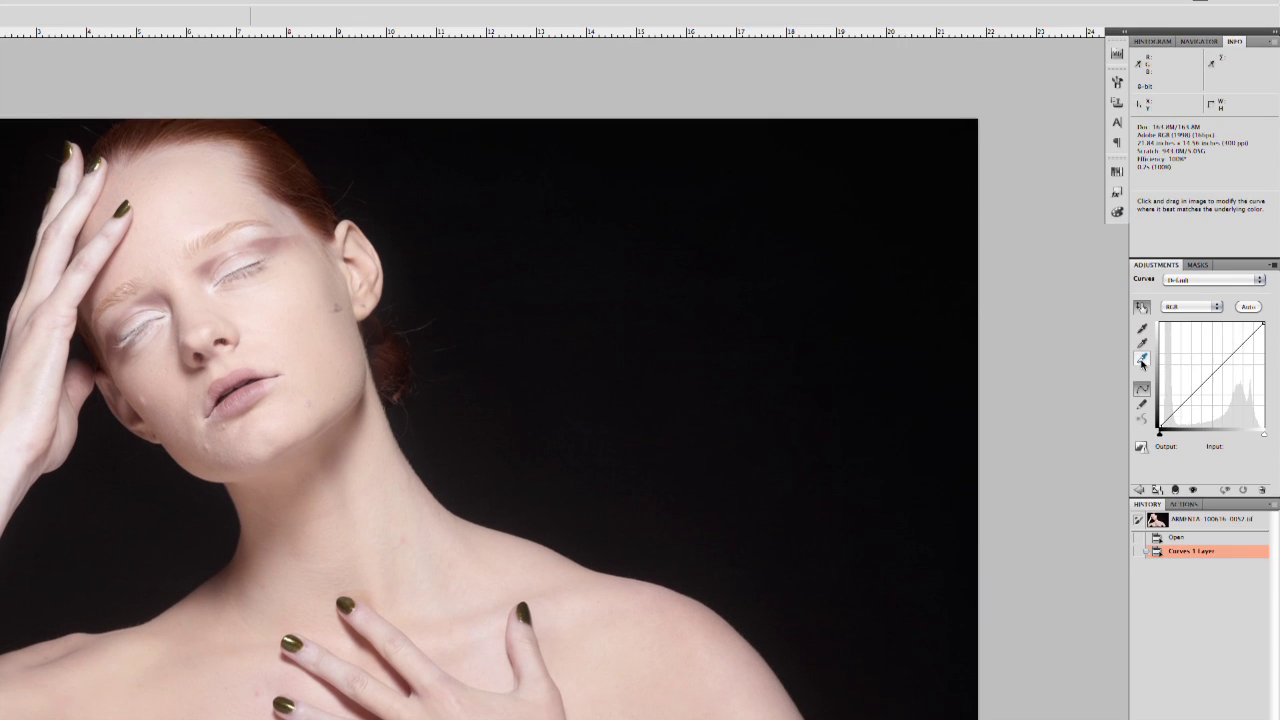
Step: Set the Curves highlight target to the cheek's skin tone e9d2c1, saved as default
double_click(1143, 360)
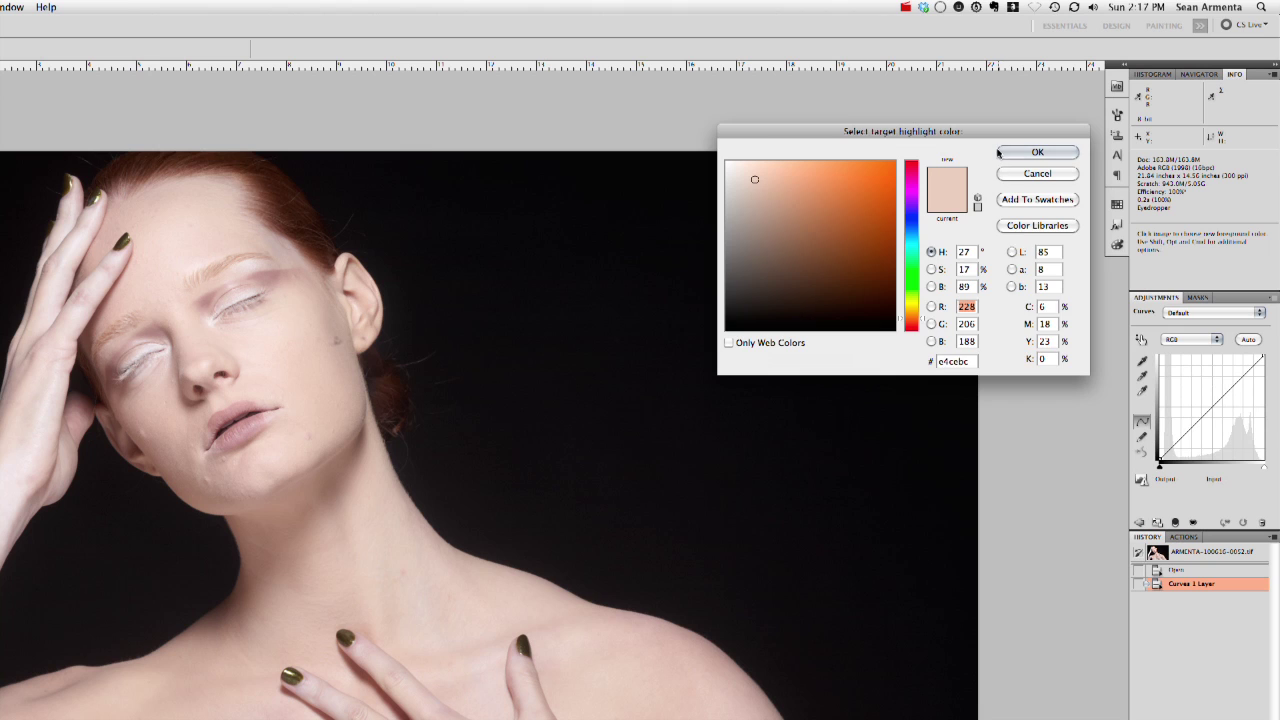
drag(990, 140, 730, 206)
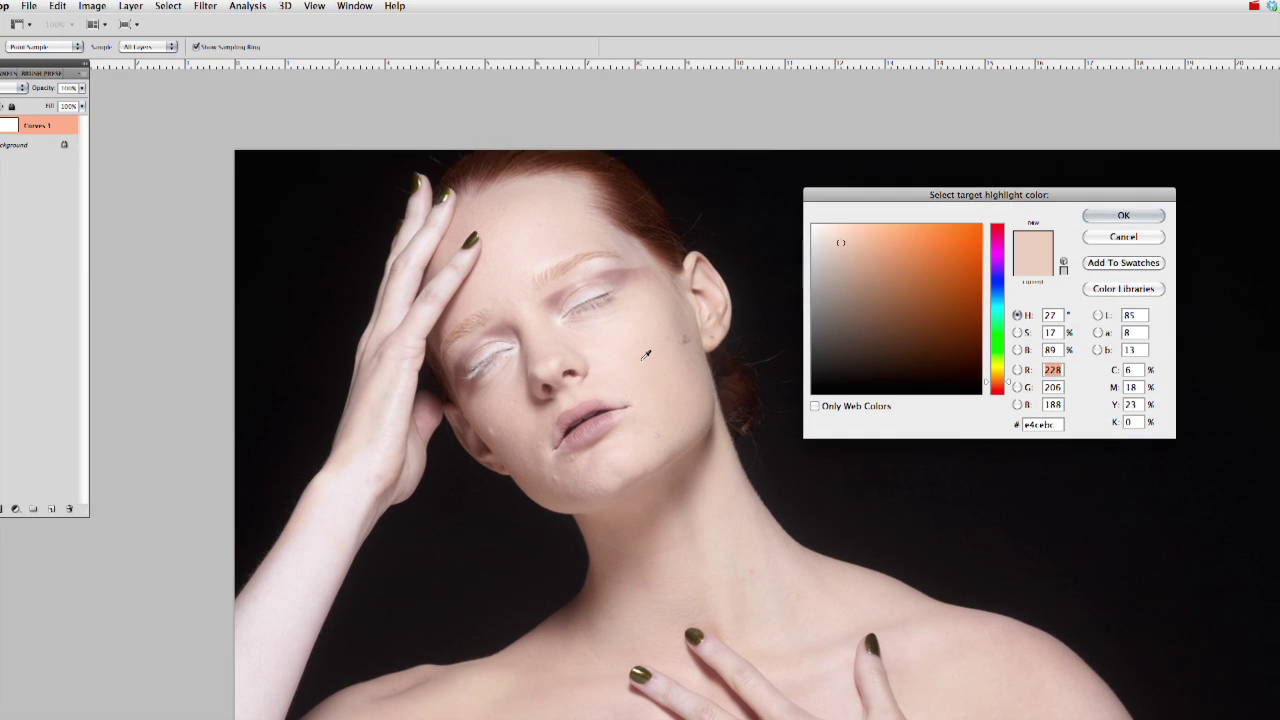
click(646, 354)
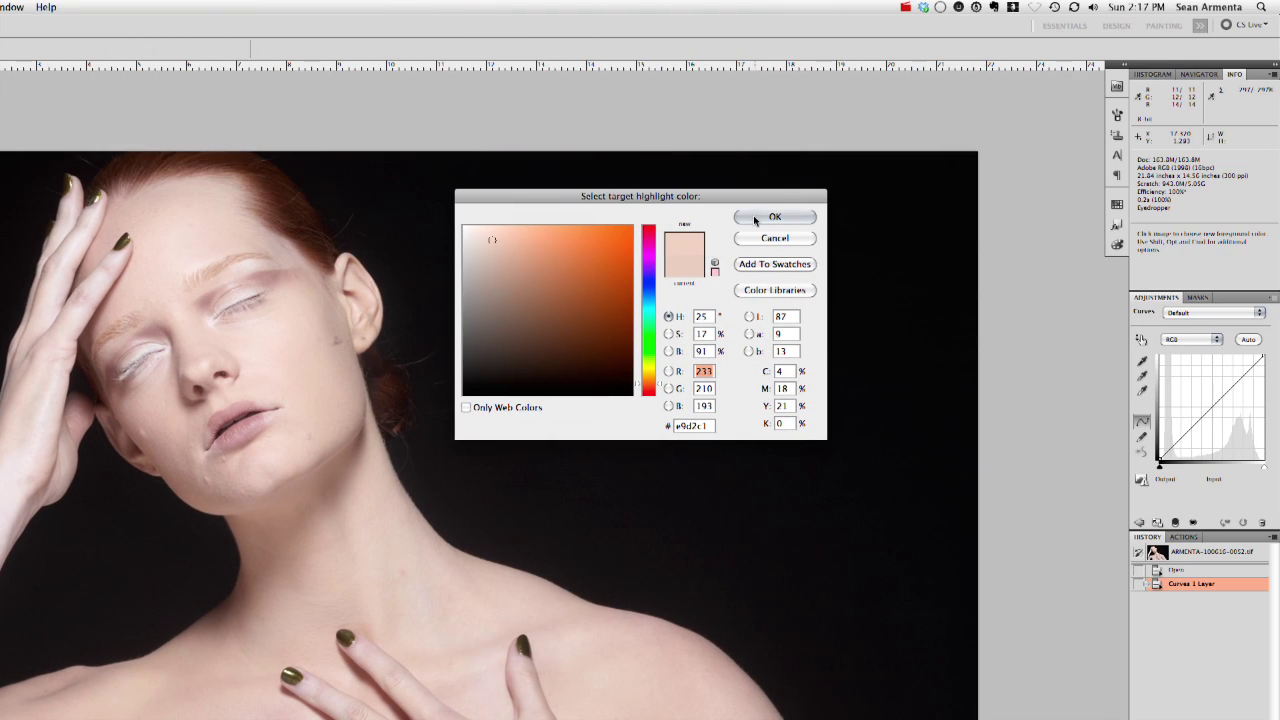
click(755, 218)
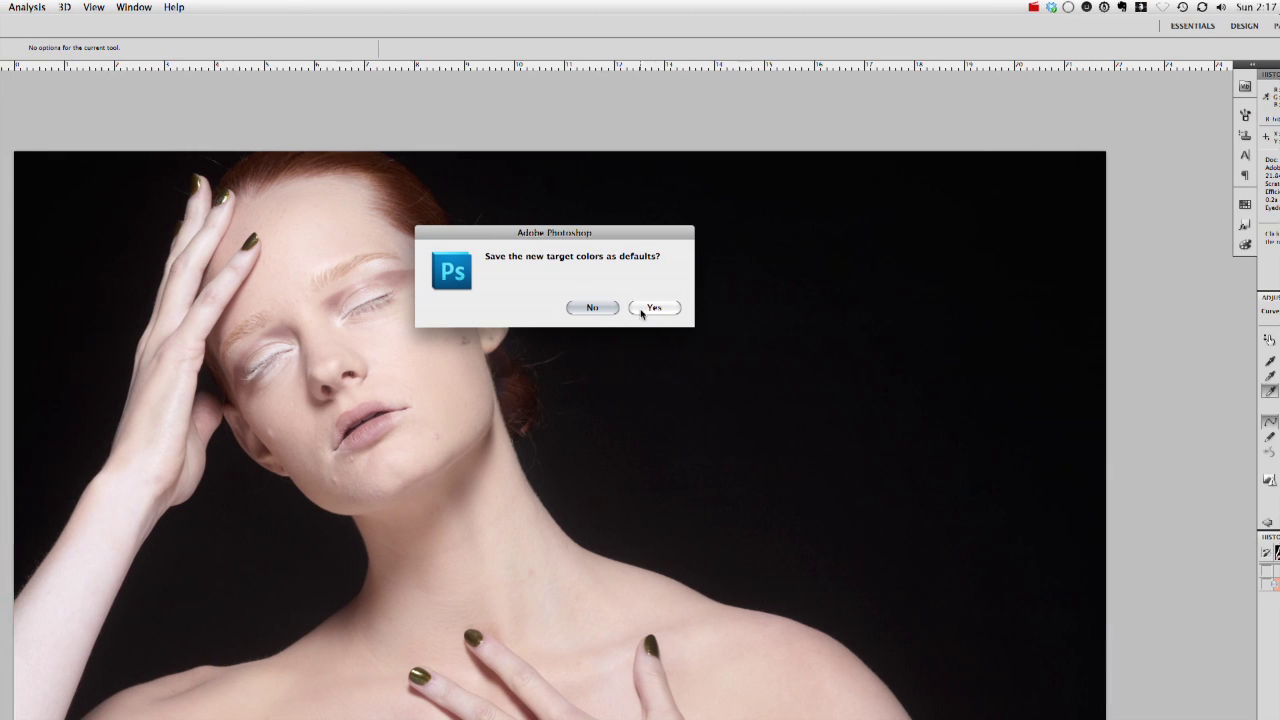
click(644, 308)
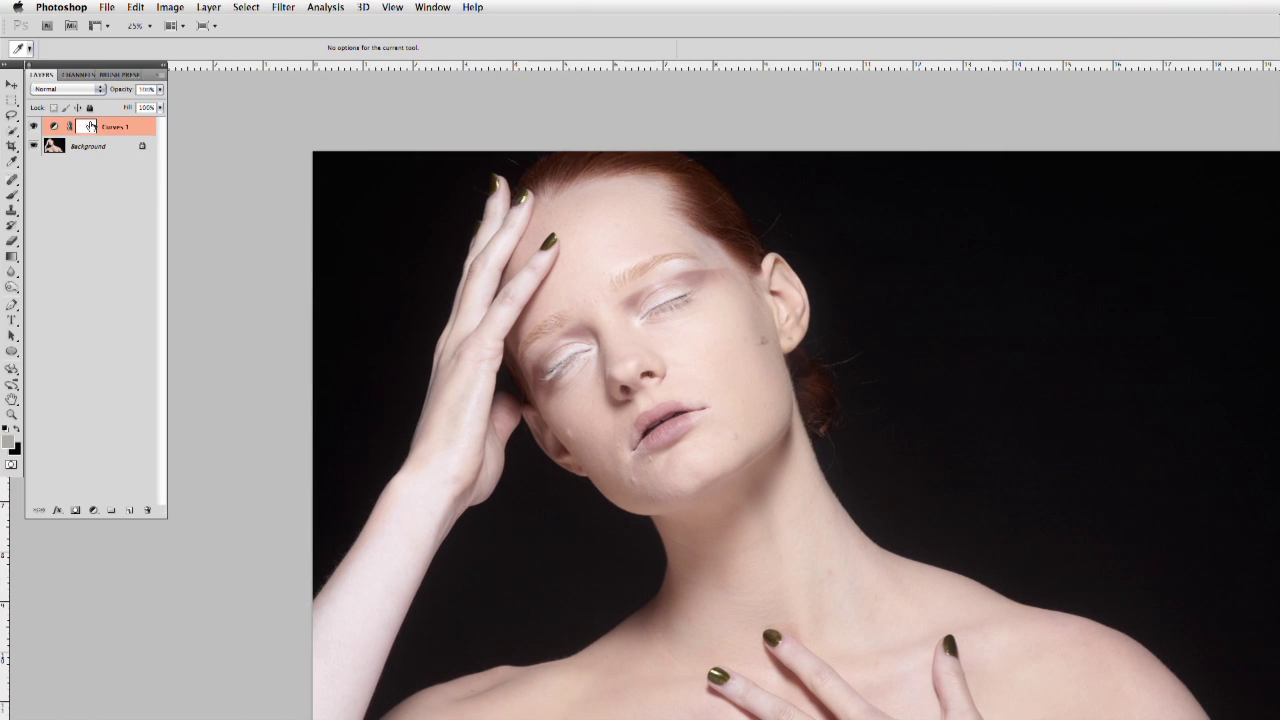
Step: Select the Curves 1 mask and toggle the adjustment to compare before and after
click(85, 129)
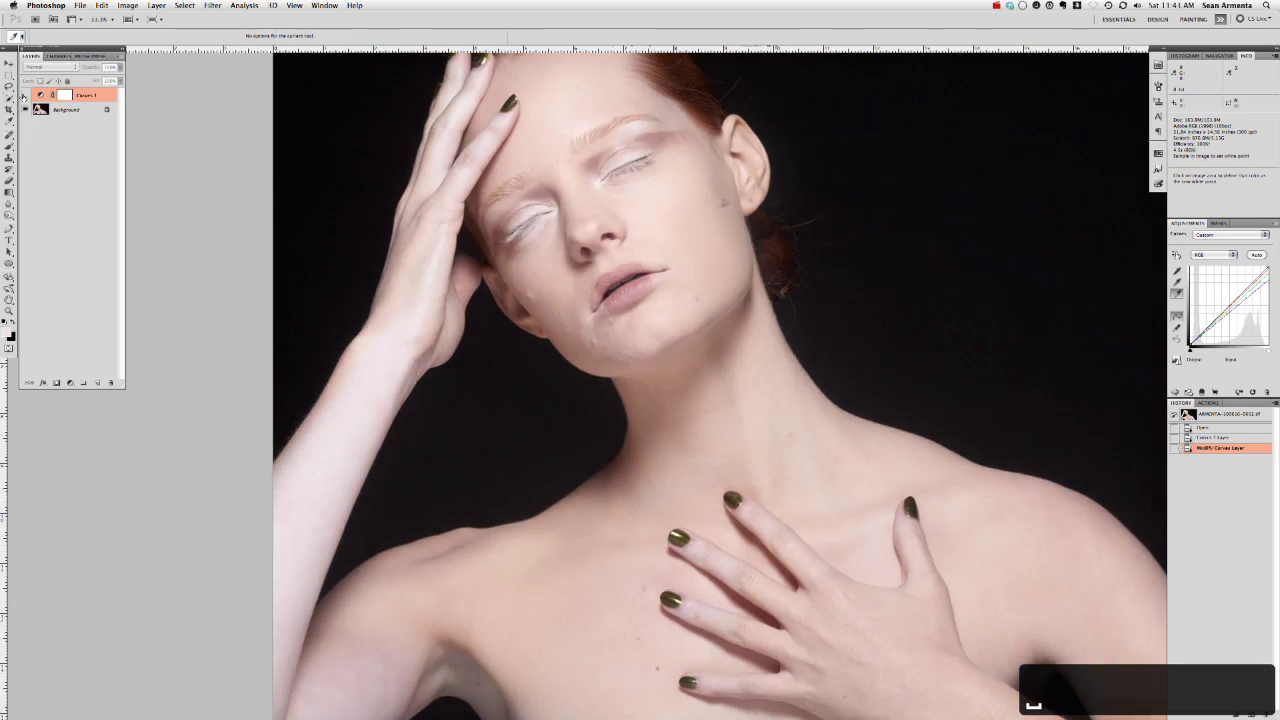
click(24, 95)
click(25, 96)
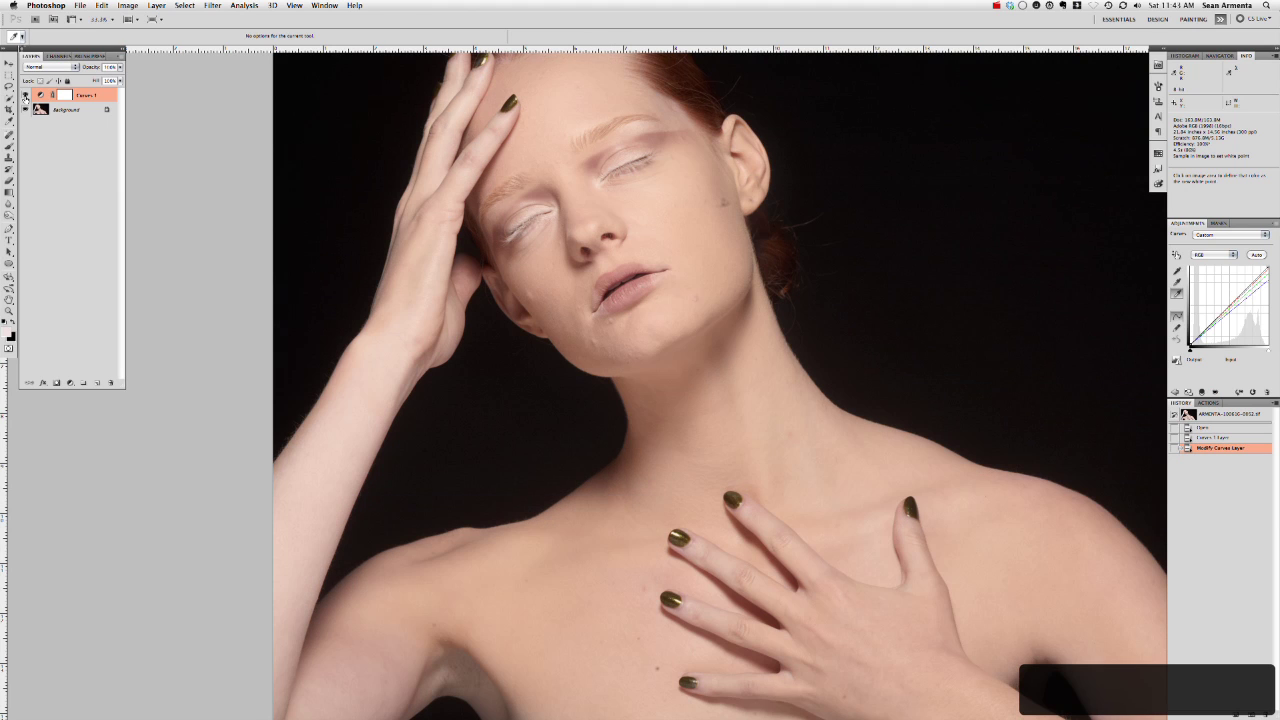
click(25, 96)
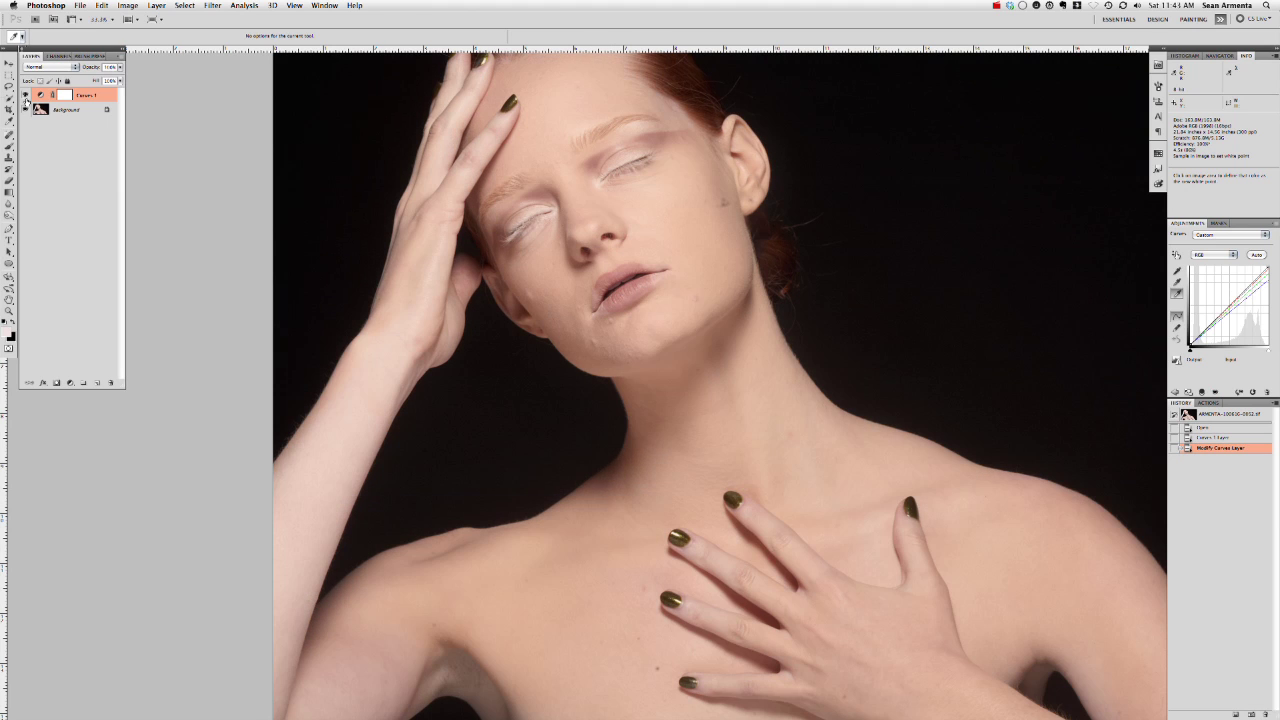
Step: Invert the Curves mask to black and zoom in on the eye and fingers
key(super+i)
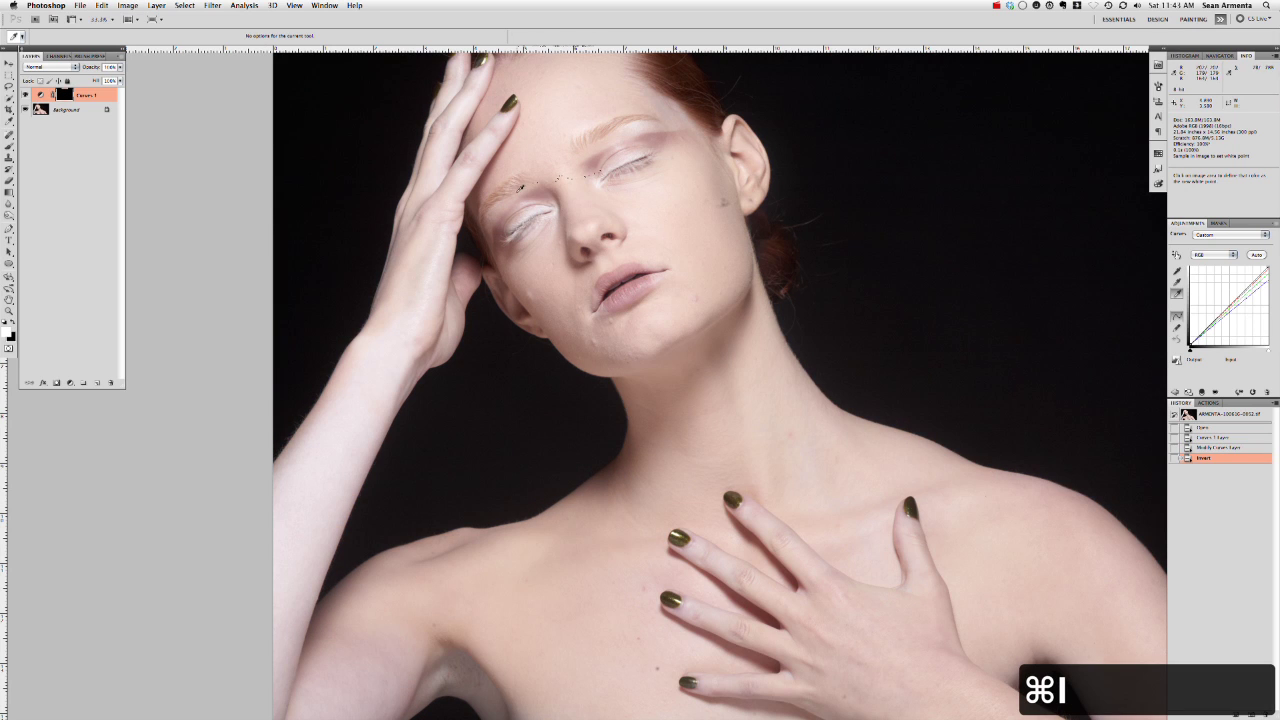
key(z)
mouse_move(496, 172)
mouse_down()
mouse_move(542, 261)
mouse_move(201, 110)
mouse_up()
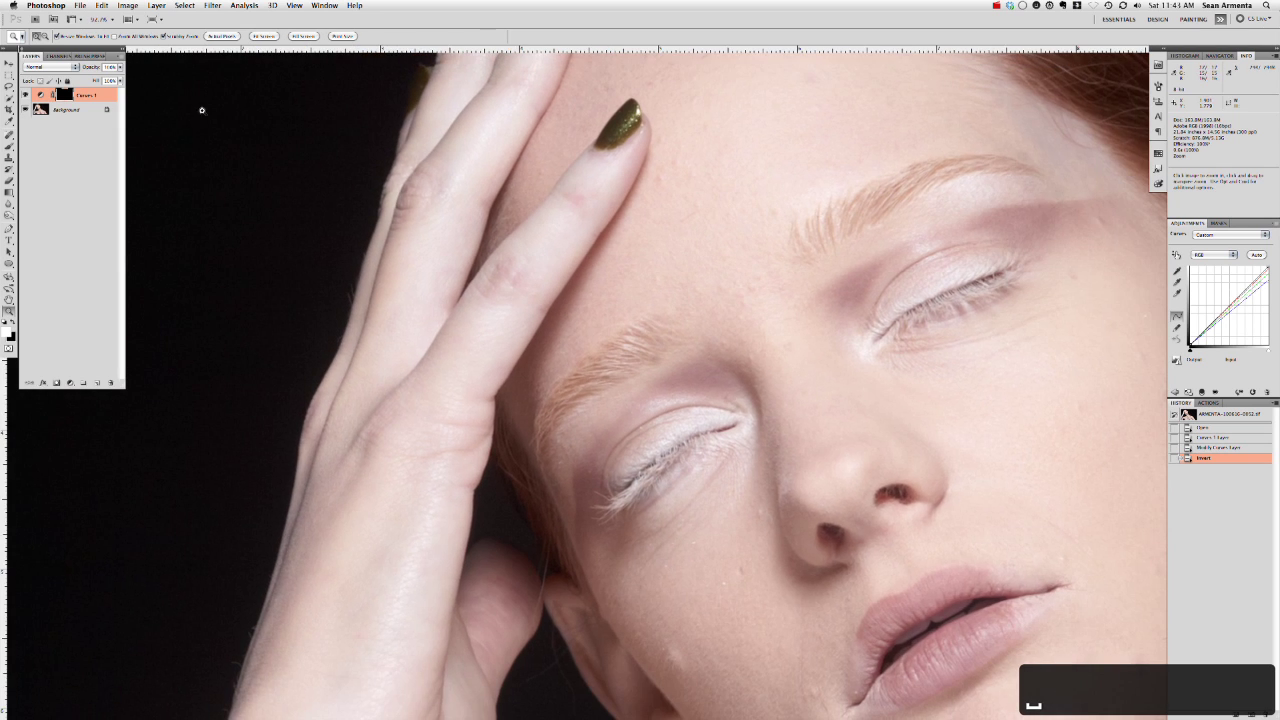
key(b)
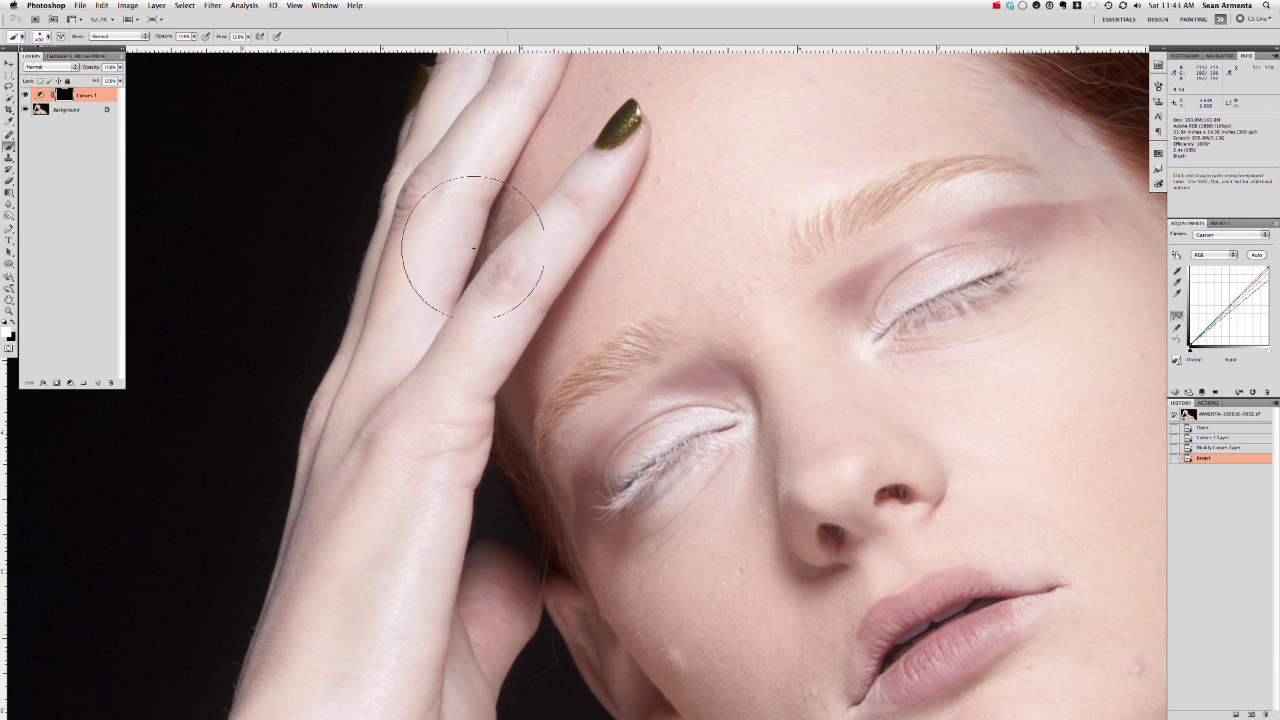
Step: Paint the Curves adjustment onto the fingers and back of the hand with a smaller brush
drag(485, 290, 457, 250)
key(bracketleft)
key(bracketleft)
key(bracketleft)
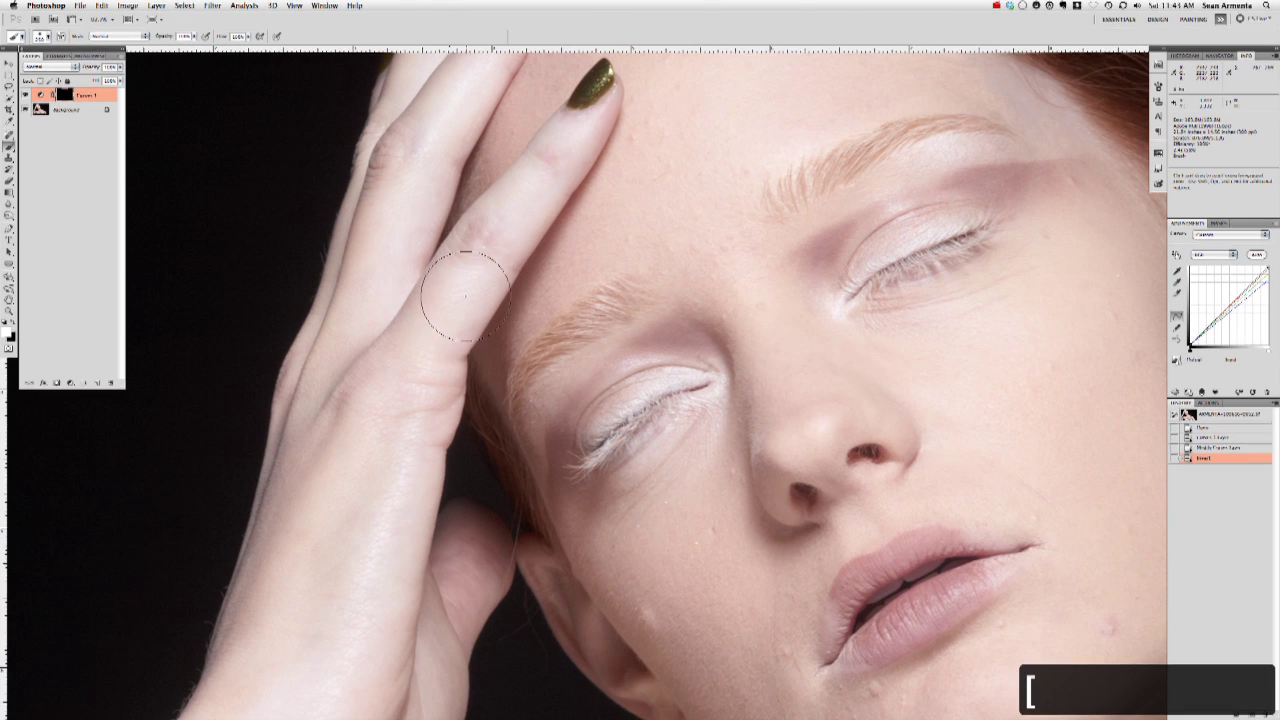
mouse_move(549, 166)
mouse_down()
mouse_move(592, 112)
mouse_move(587, 140)
mouse_move(615, 90)
mouse_up()
drag(545, 165, 480, 265)
drag(540, 200, 590, 125)
drag(452, 215, 425, 310)
mouse_move(320, 460)
mouse_down()
mouse_move(412, 332)
mouse_move(470, 280)
mouse_up()
drag(485, 275, 560, 135)
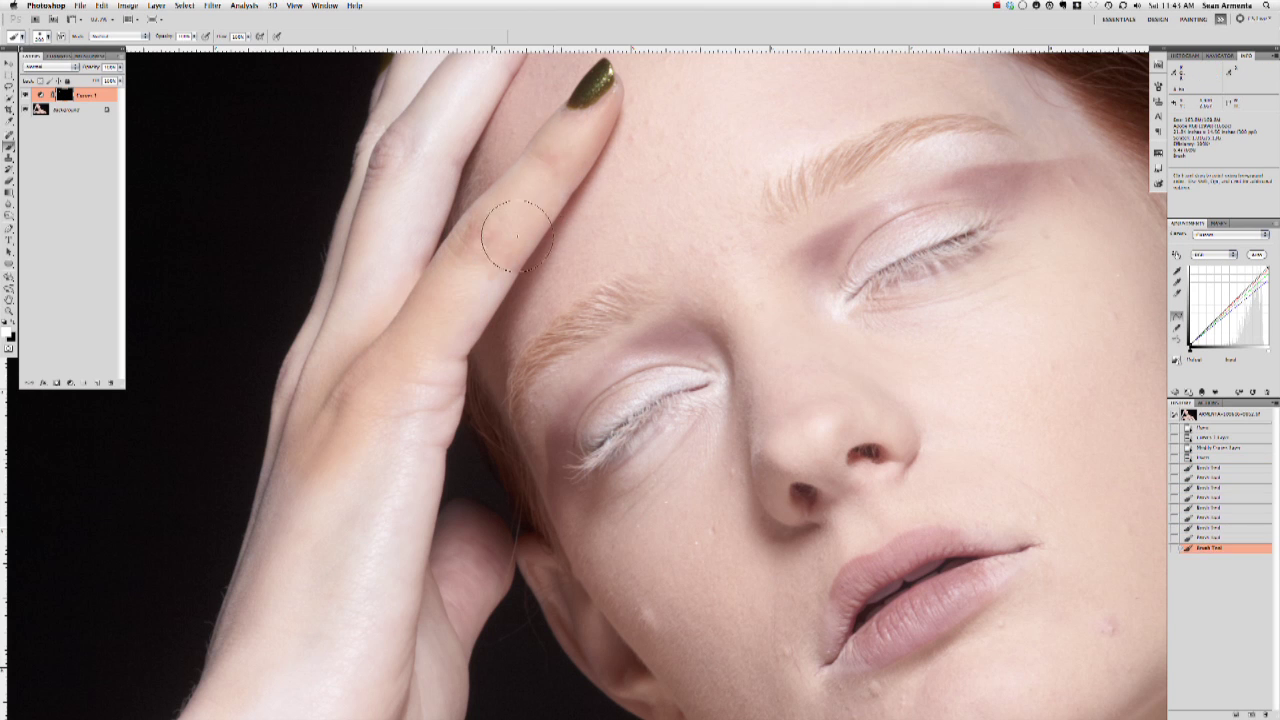
mouse_move(460, 350)
mouse_down()
mouse_move(530, 262)
mouse_move(380, 540)
mouse_up()
mouse_move(537, 60)
mouse_down()
mouse_move(505, 210)
mouse_move(443, 337)
mouse_move(460, 360)
mouse_up()
drag(502, 258, 552, 120)
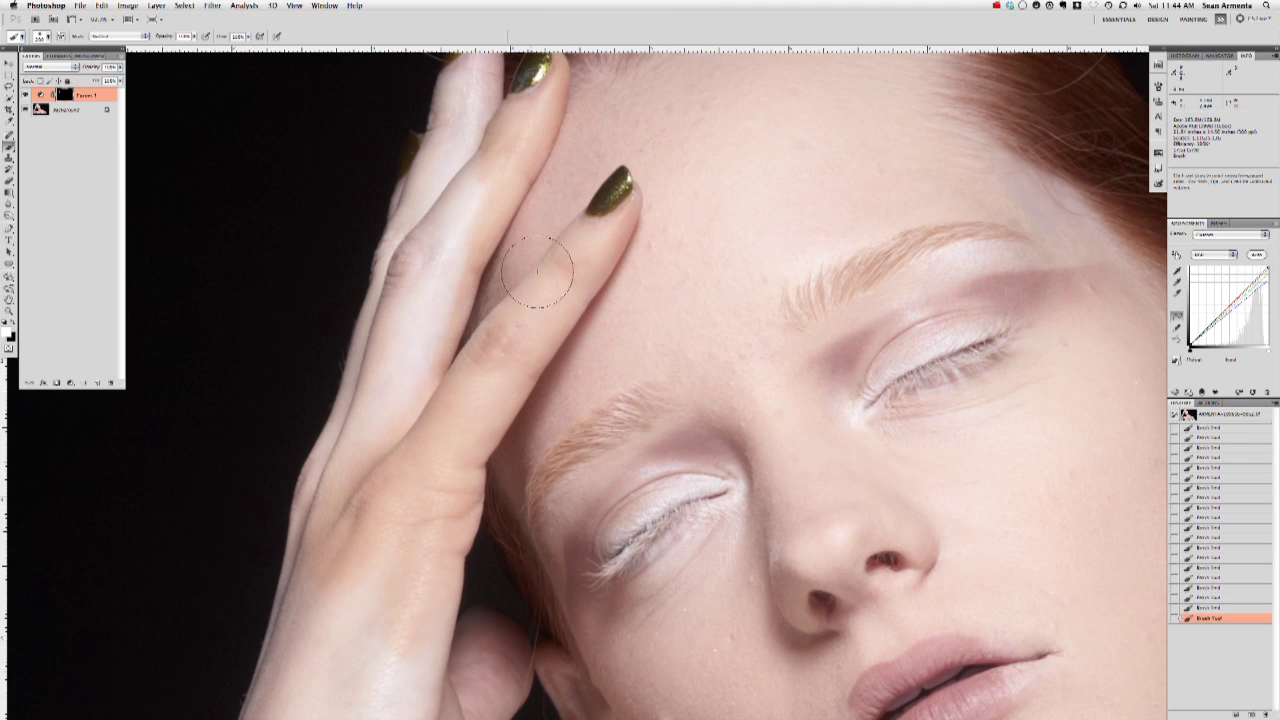
drag(537, 271, 509, 349)
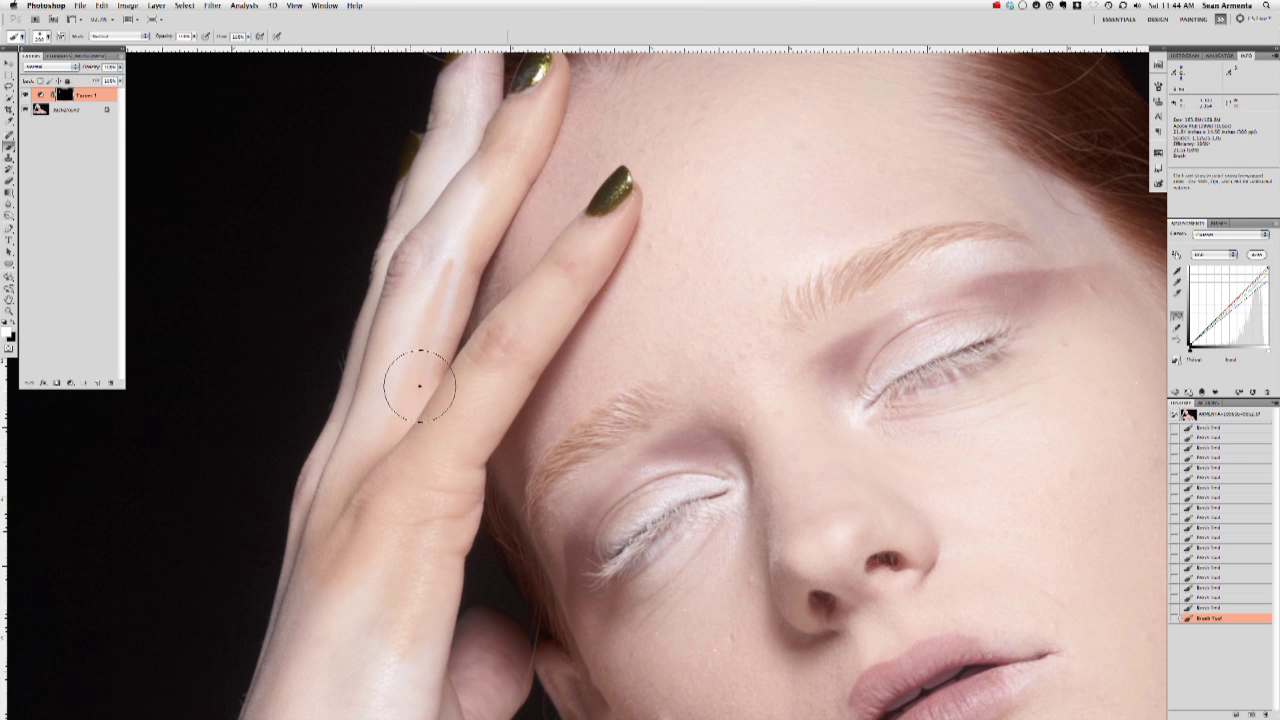
Step: Paint the adjustment onto the pale arm and upper arm, enlarging the brush near the shoulder
drag(357, 443, 298, 663)
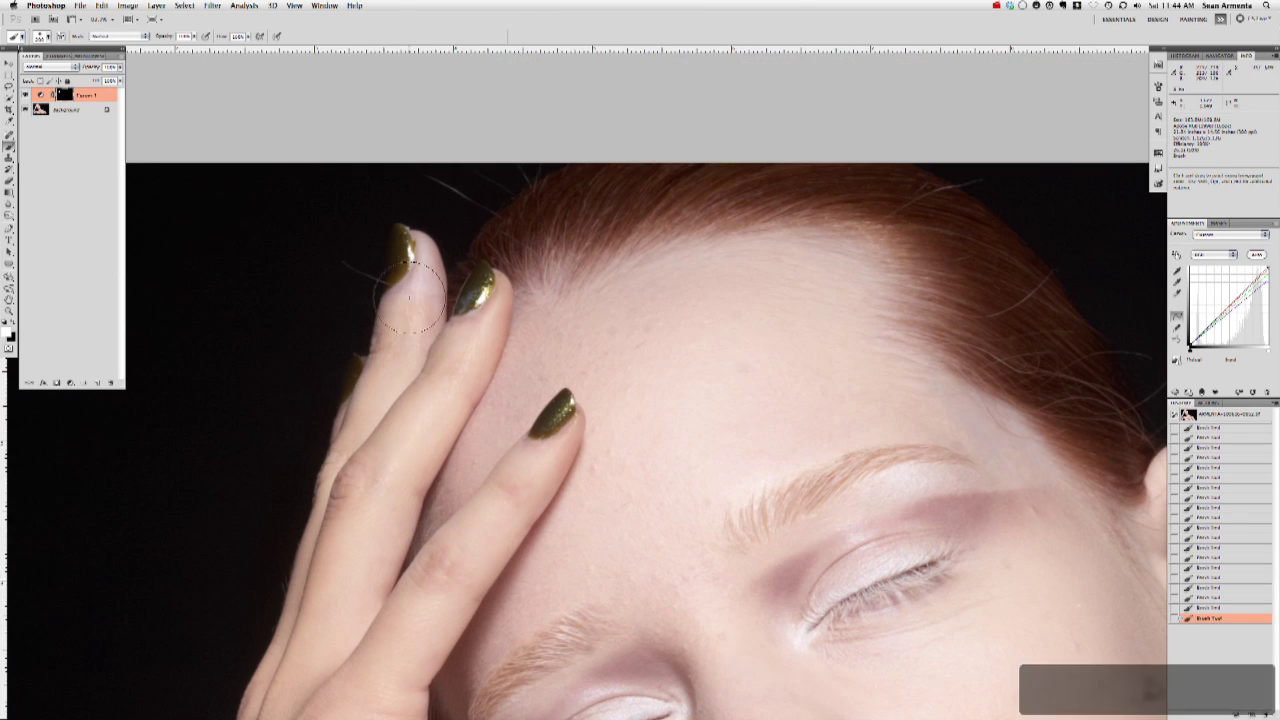
scroll(397, 456, down, 5)
key(super+minus)
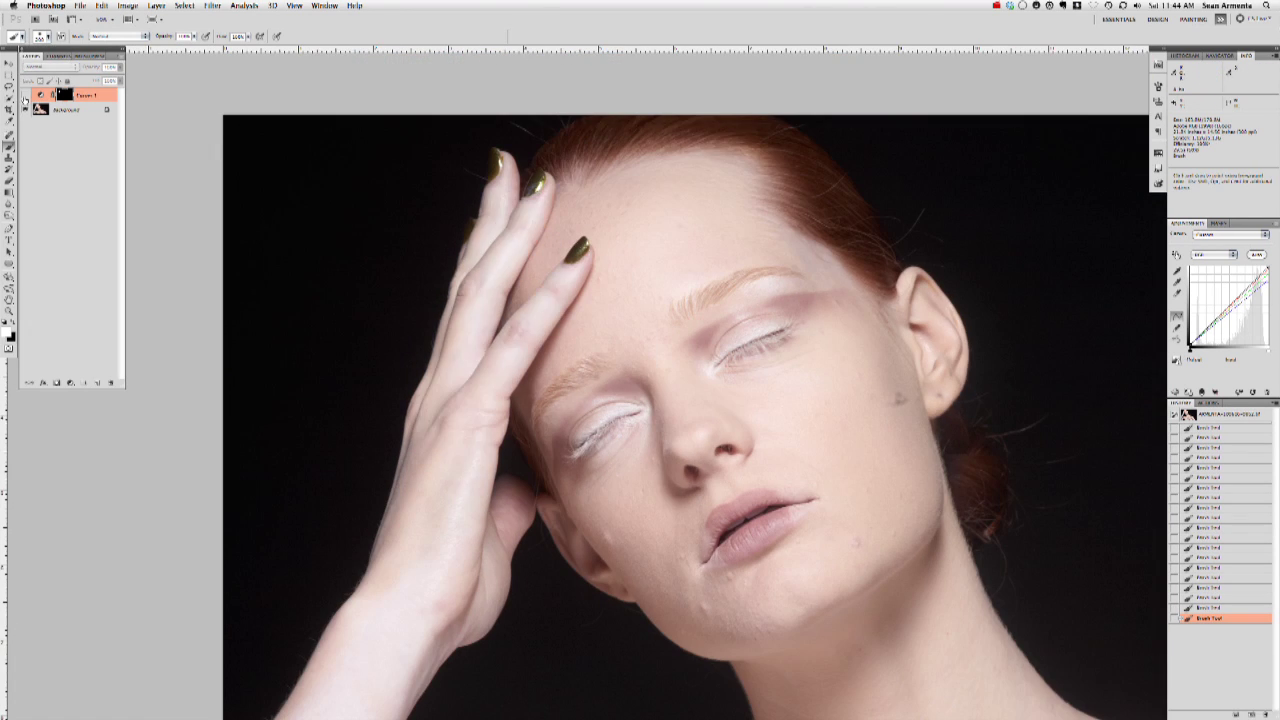
scroll(356, 457, down, 4)
mouse_move(356, 457)
mouse_down()
mouse_move(251, 606)
mouse_move(337, 429)
mouse_move(450, 418)
mouse_up()
scroll(337, 429, up, 2)
key(super+plus)
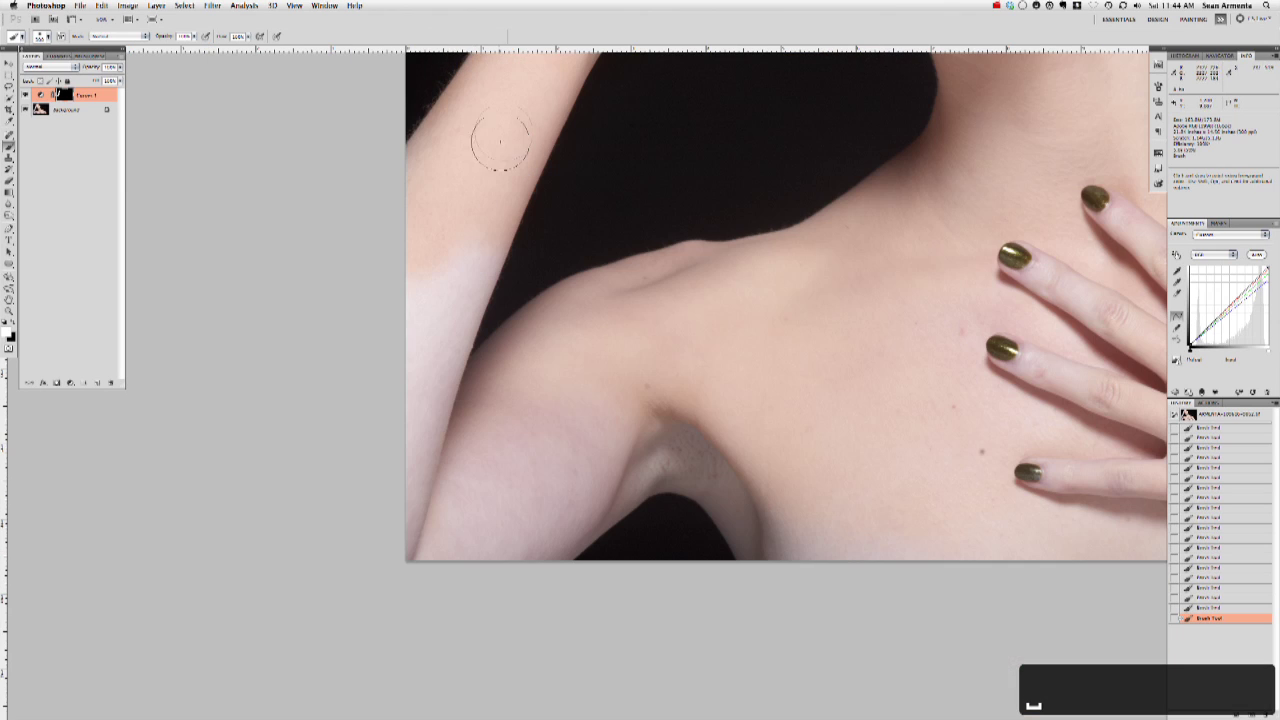
drag(470, 250, 415, 510)
mouse_move(416, 401)
mouse_down()
mouse_move(355, 264)
mouse_move(372, 365)
mouse_up()
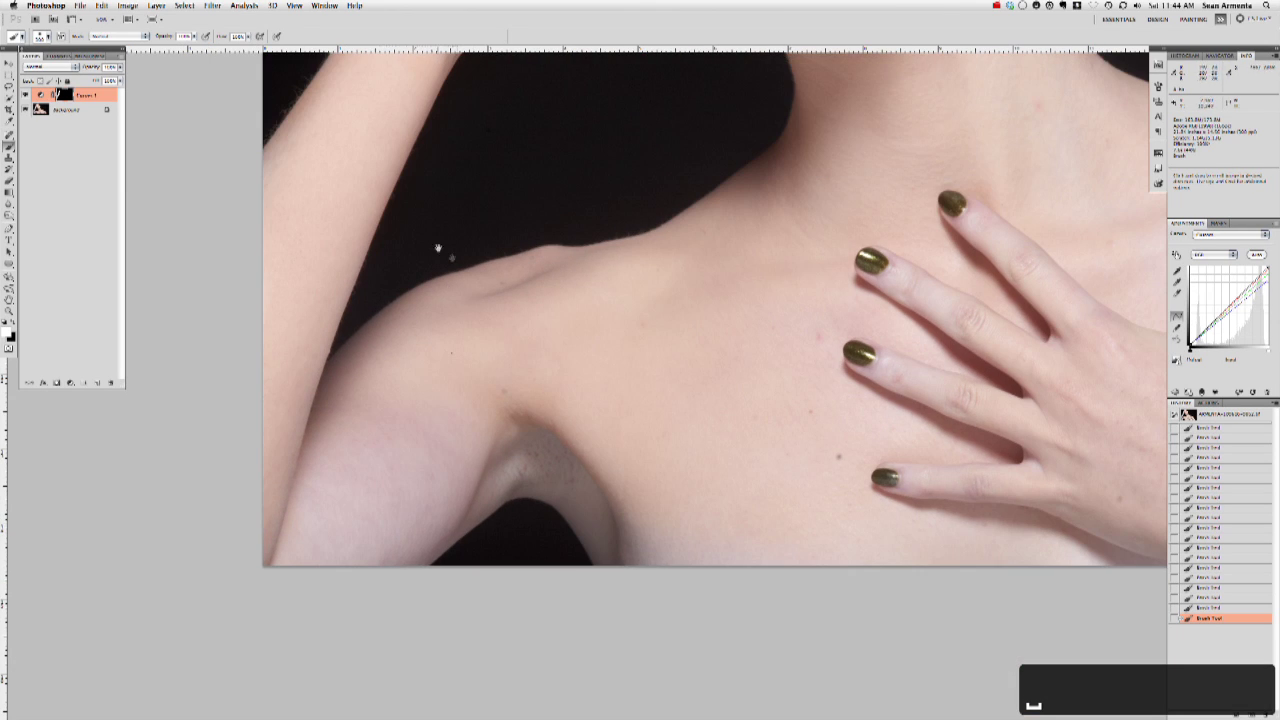
drag(437, 248, 469, 162)
key(bracketright)
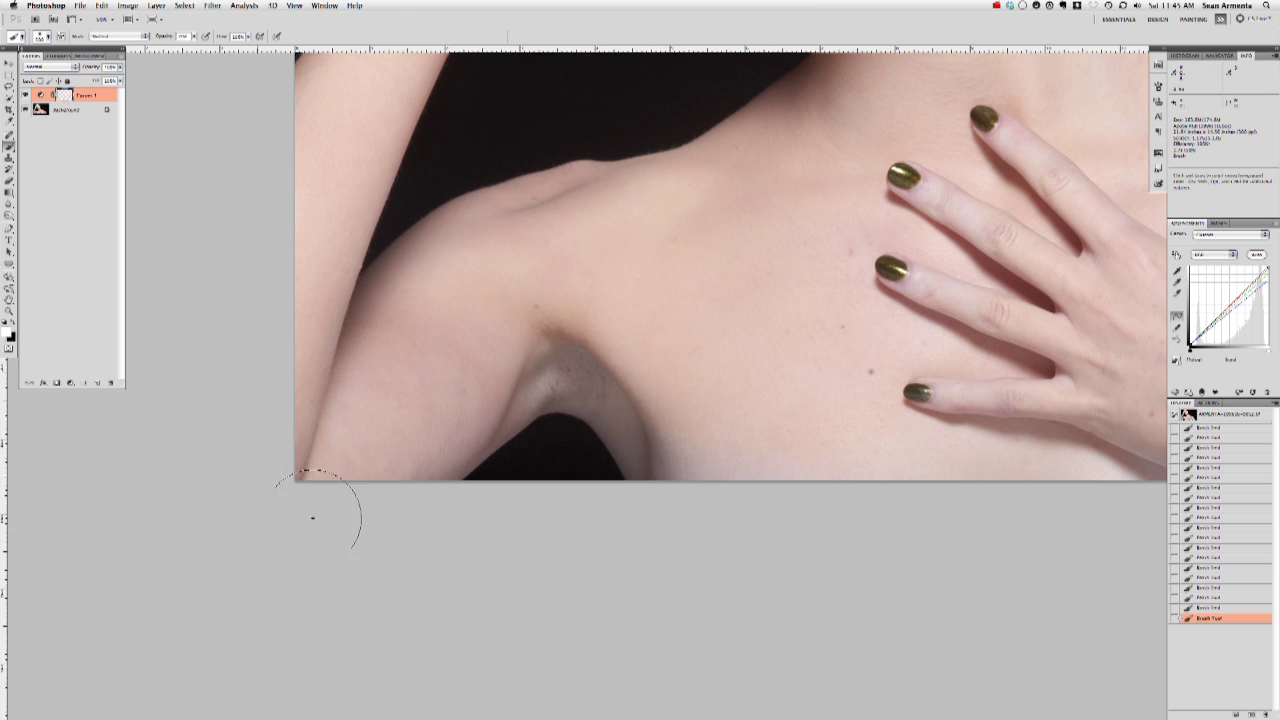
drag(559, 491, 416, 409)
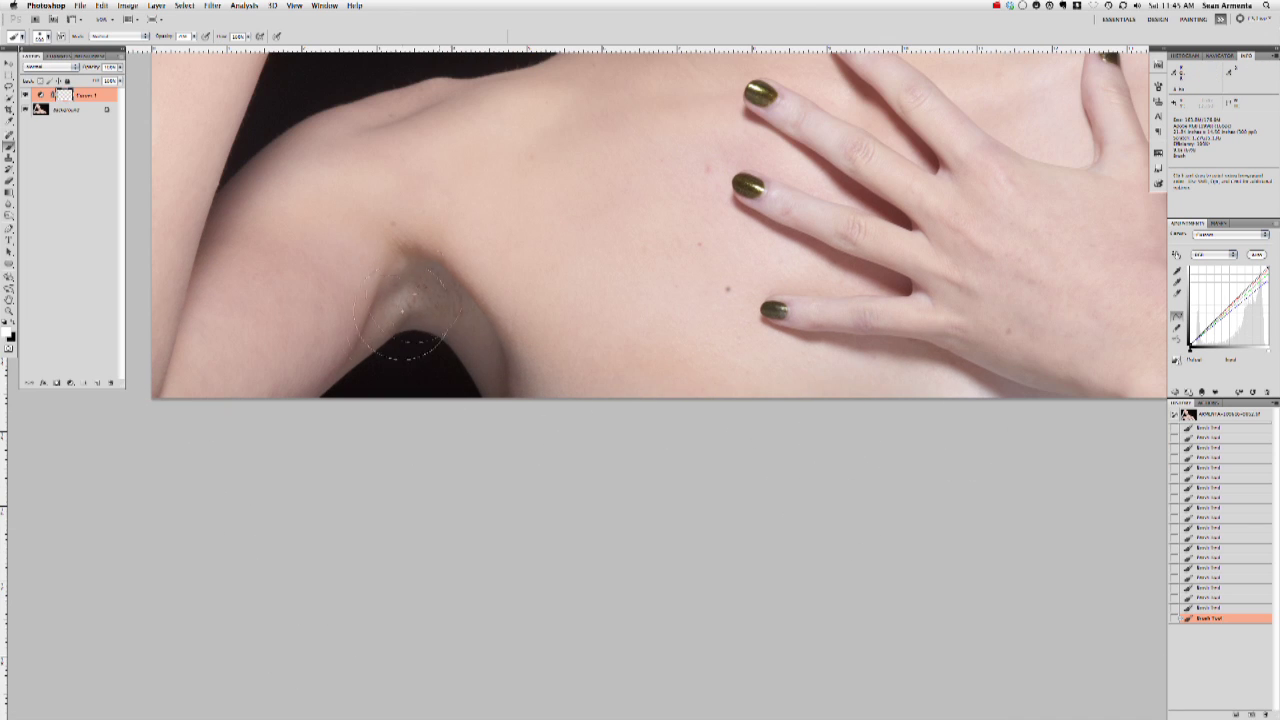
Step: Fit the photo on screen, Gaussian-blur the painted Curves mask, and lower the layer's opacity
key(ctrl+0)
click(212, 5)
mouse_move(217, 112)
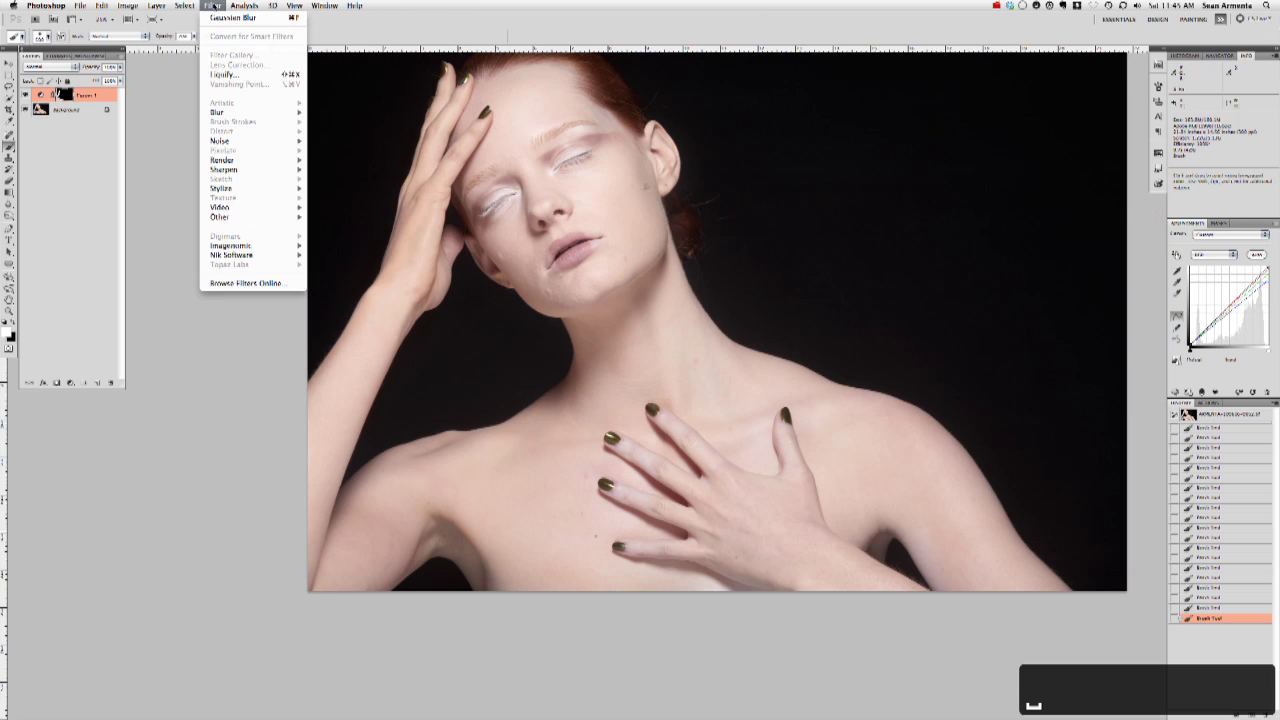
click(341, 150)
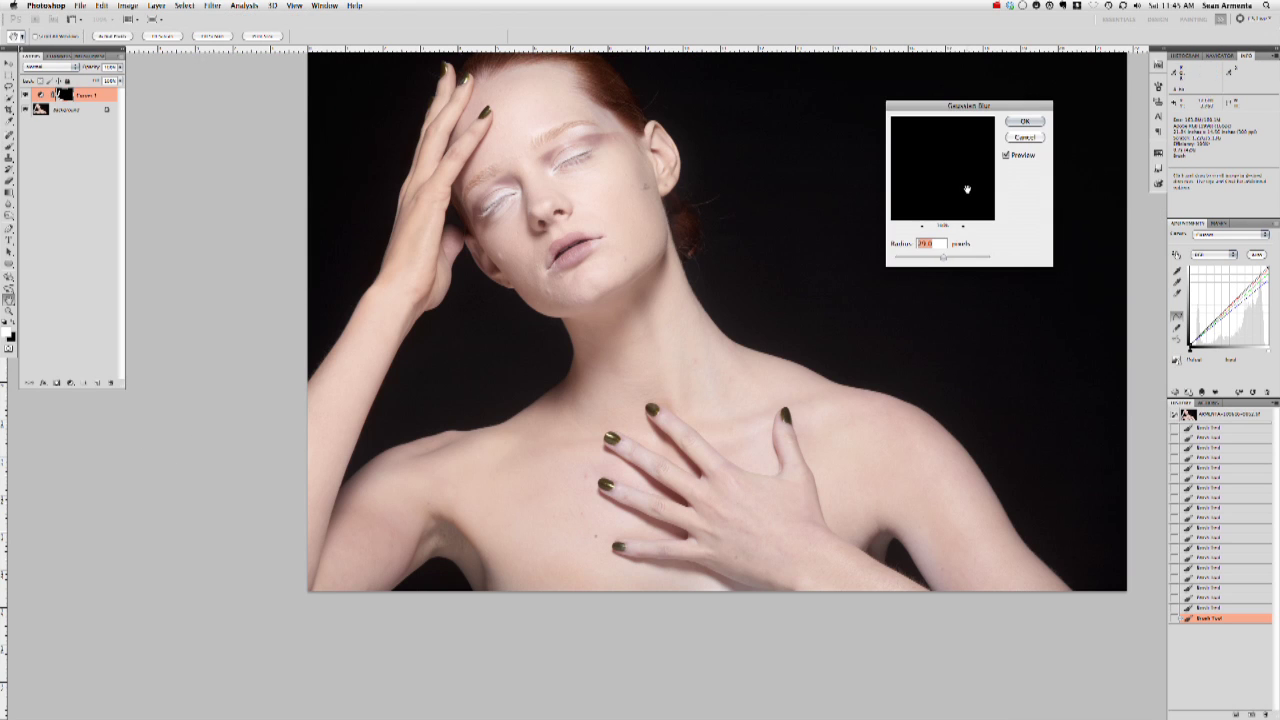
click(1023, 127)
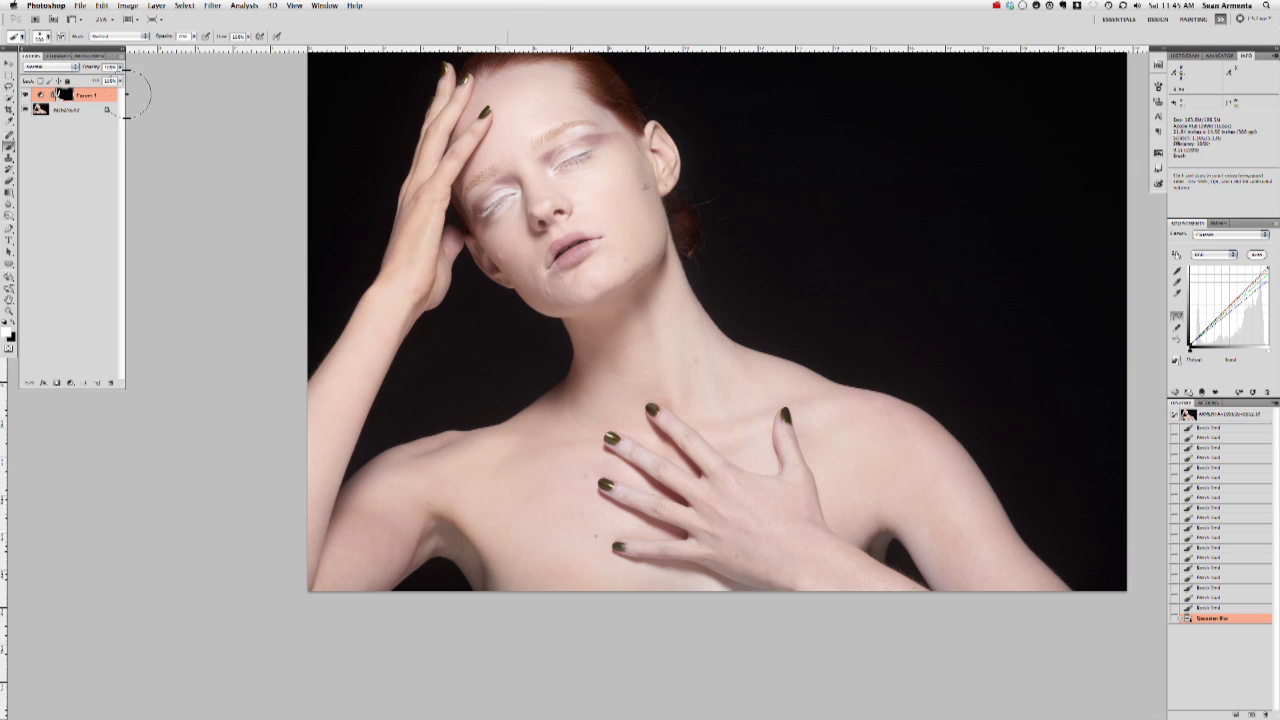
drag(95, 67, 162, 70)
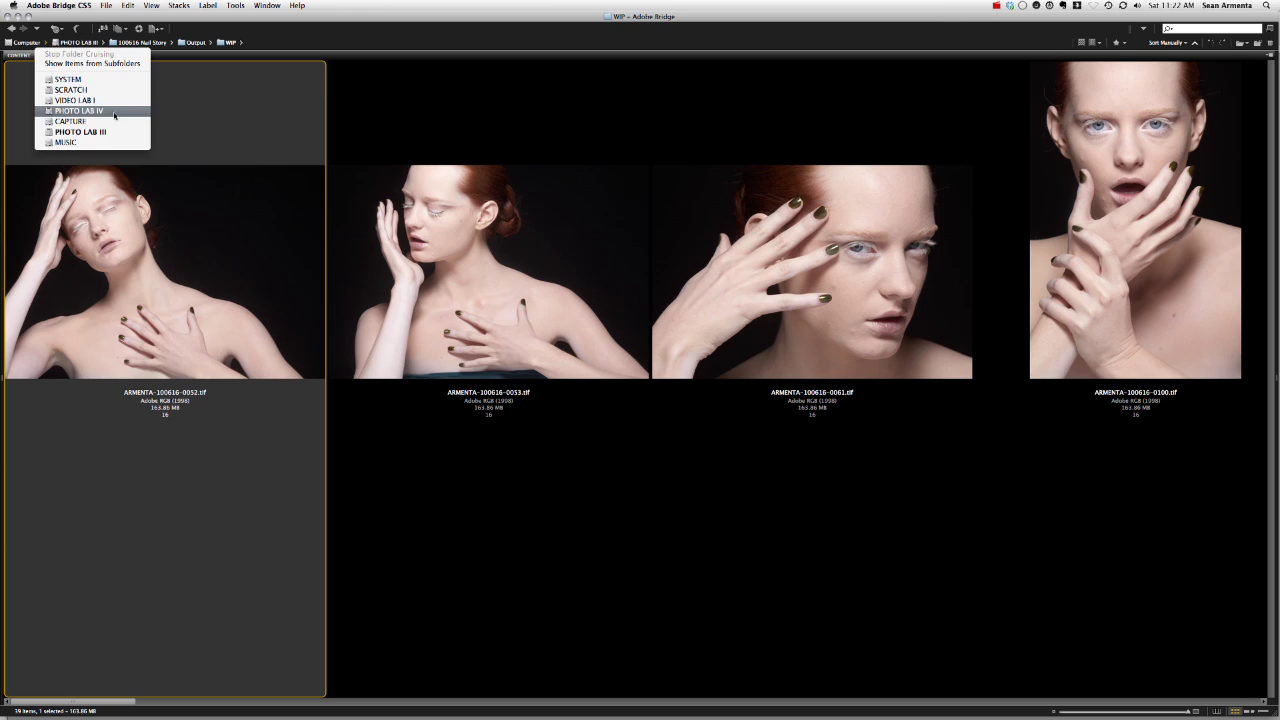
Step: Go to PHOTO LAB IV > 110328 ZOOEY BEAUTY > Output > STORY and enlarge the thumbnails
click(114, 111)
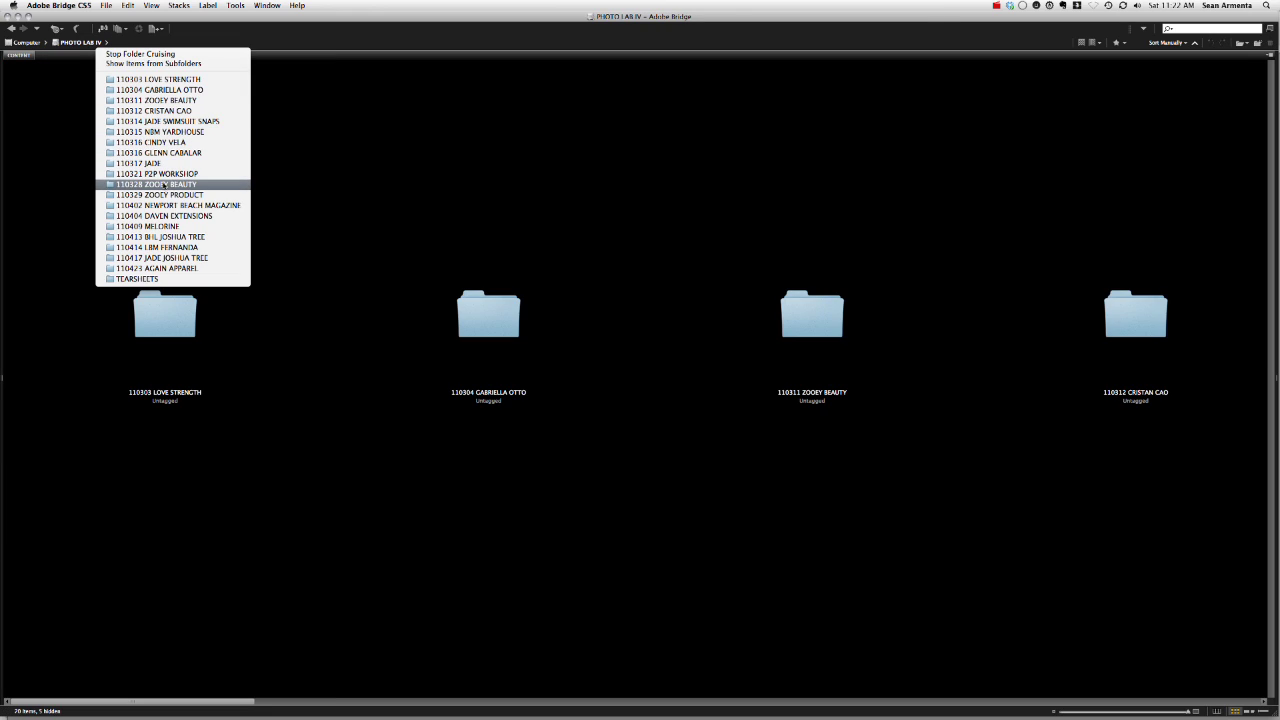
click(164, 186)
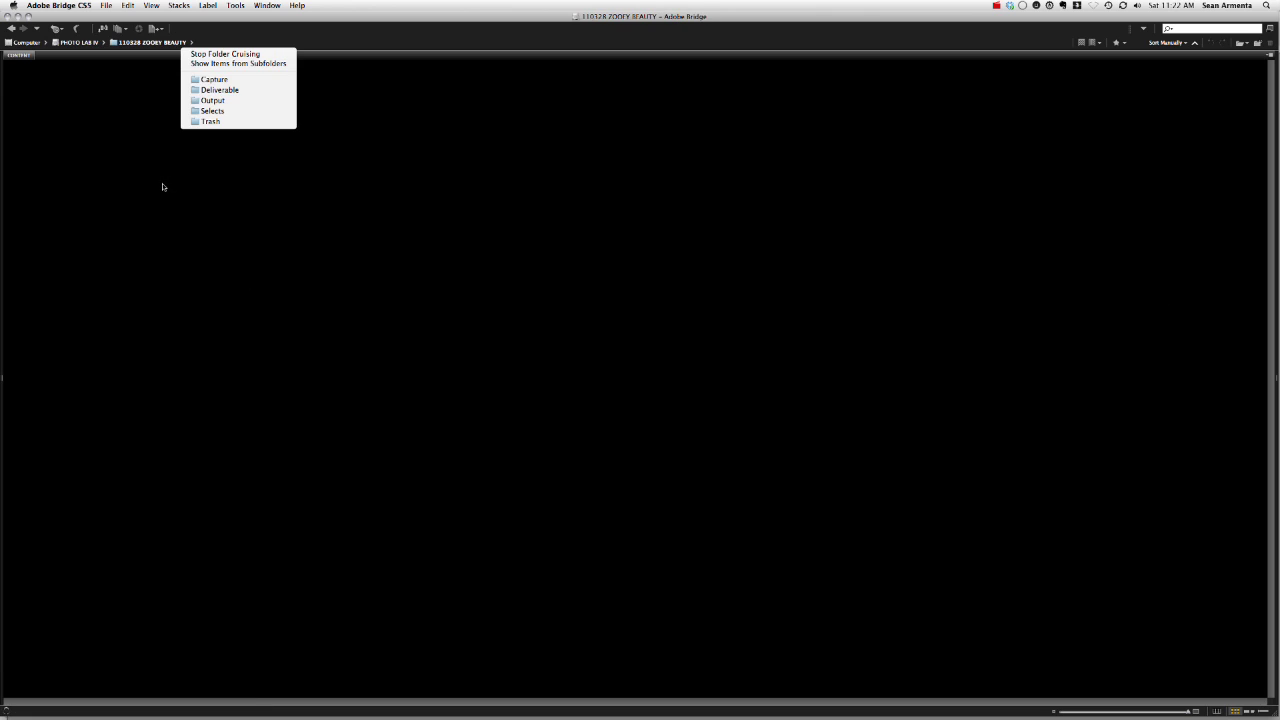
click(230, 101)
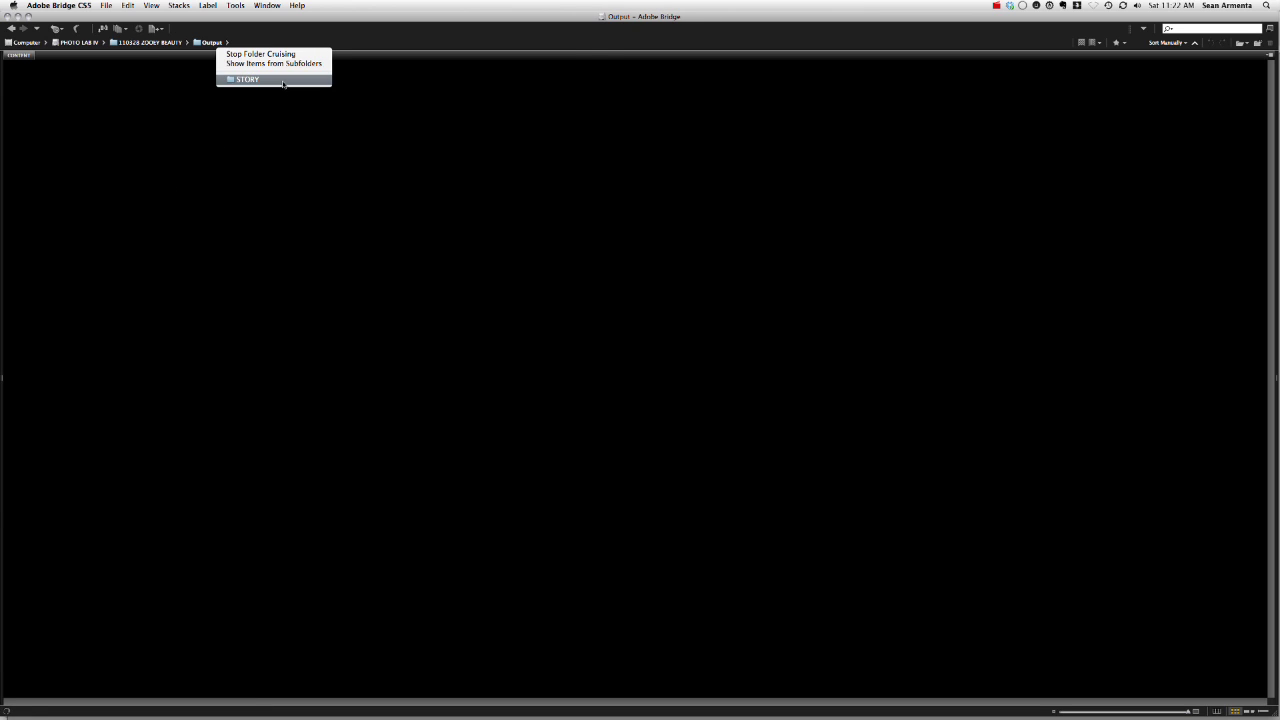
click(284, 84)
drag(1140, 714, 1152, 714)
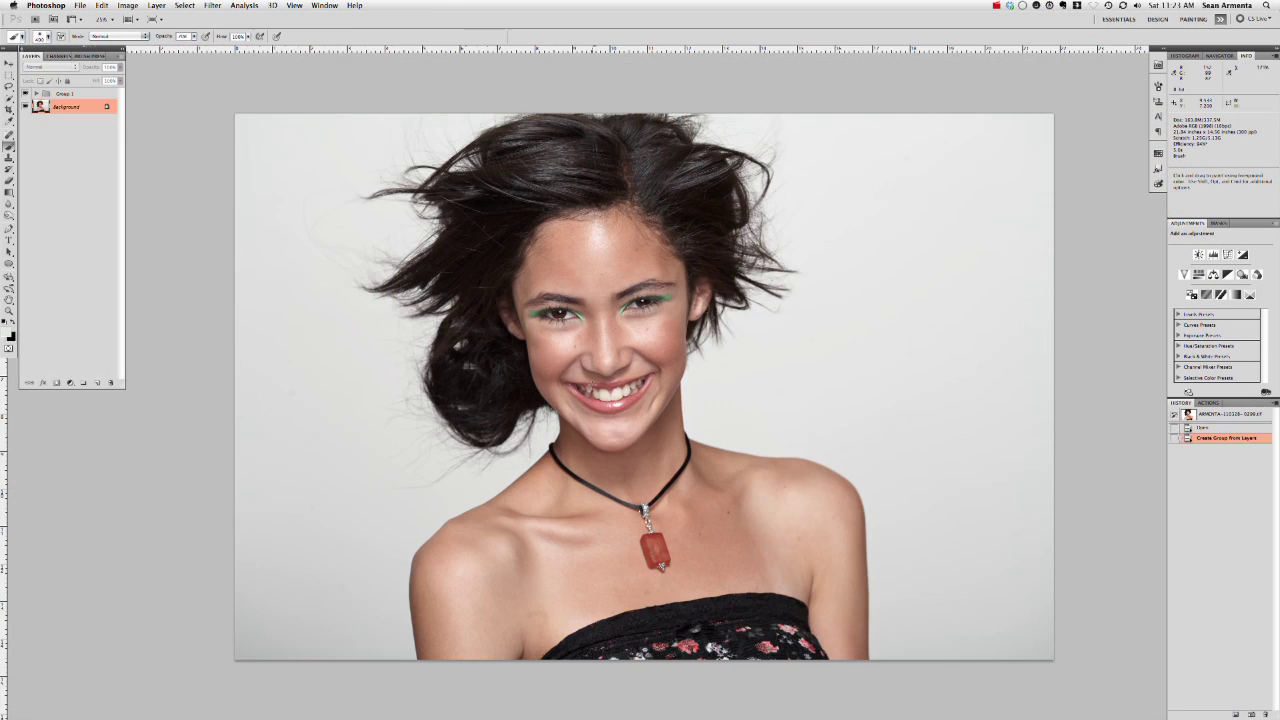
Step: Zoom in on the Zooey portrait's neck and chest, then add a Curves adjustment layer
key(z)
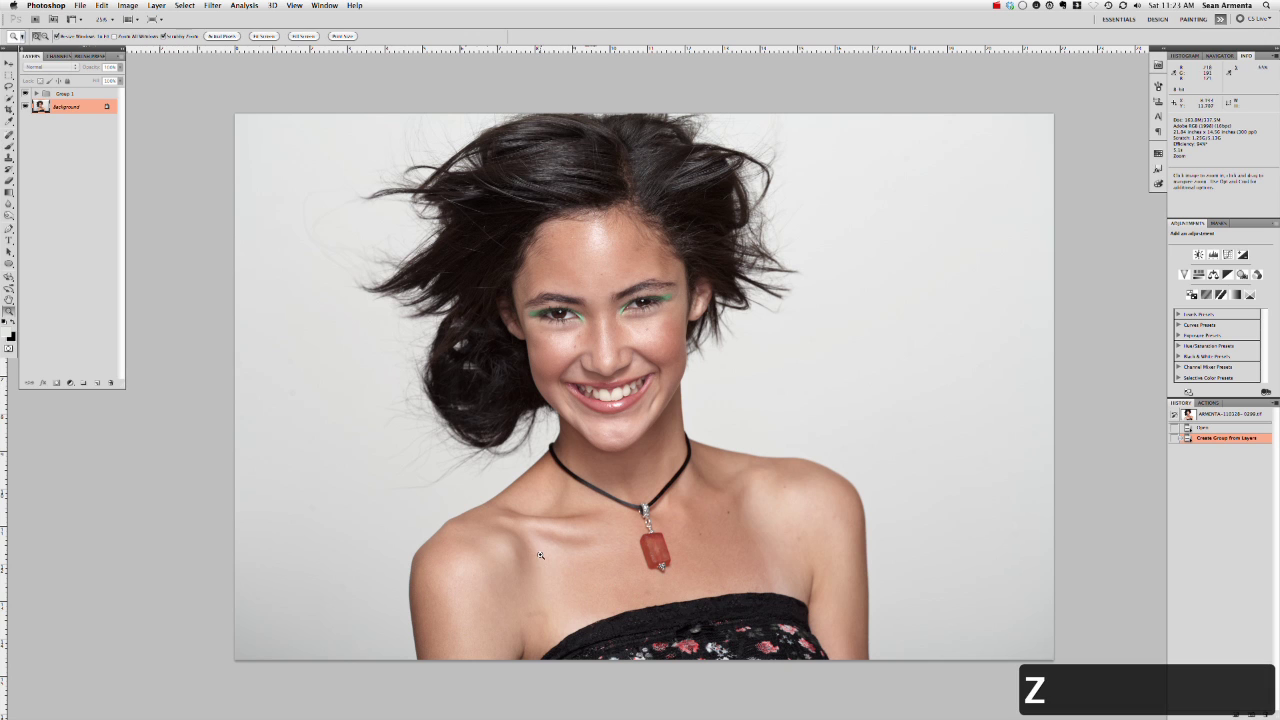
mouse_move(538, 554)
mouse_down()
mouse_move(807, 521)
mouse_move(597, 321)
mouse_up()
key(space)
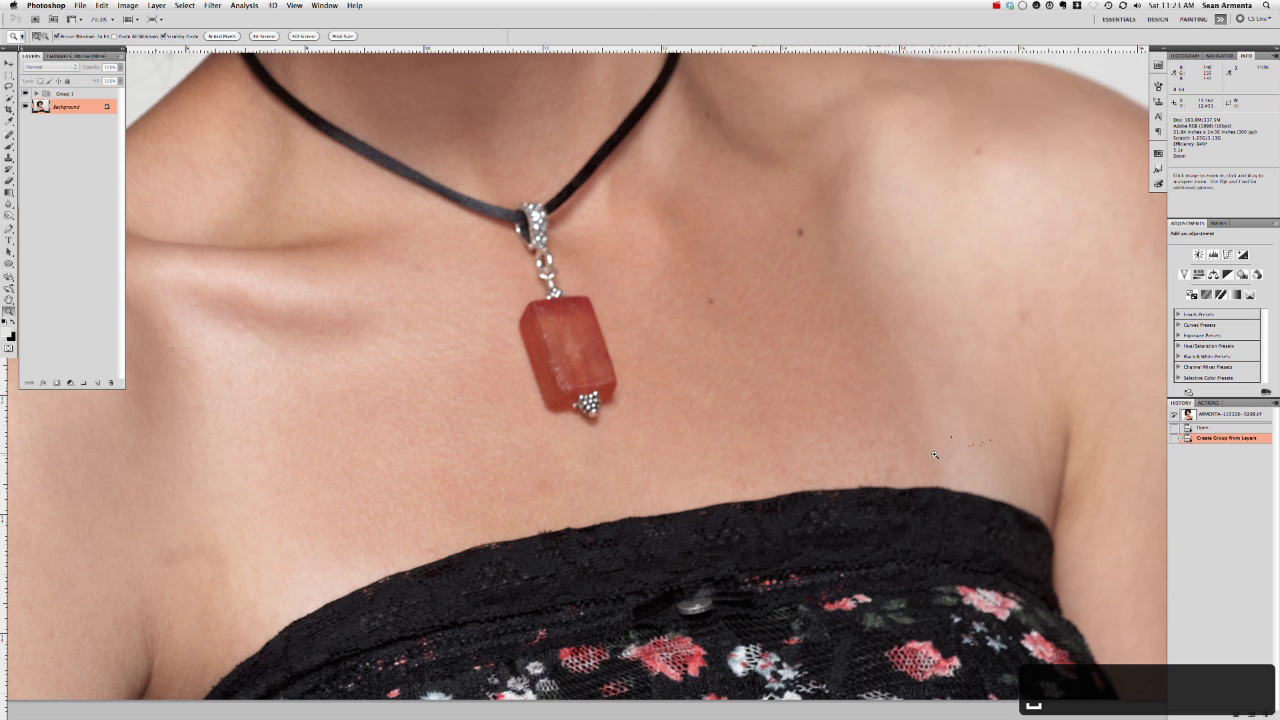
drag(465, 510, 594, 380)
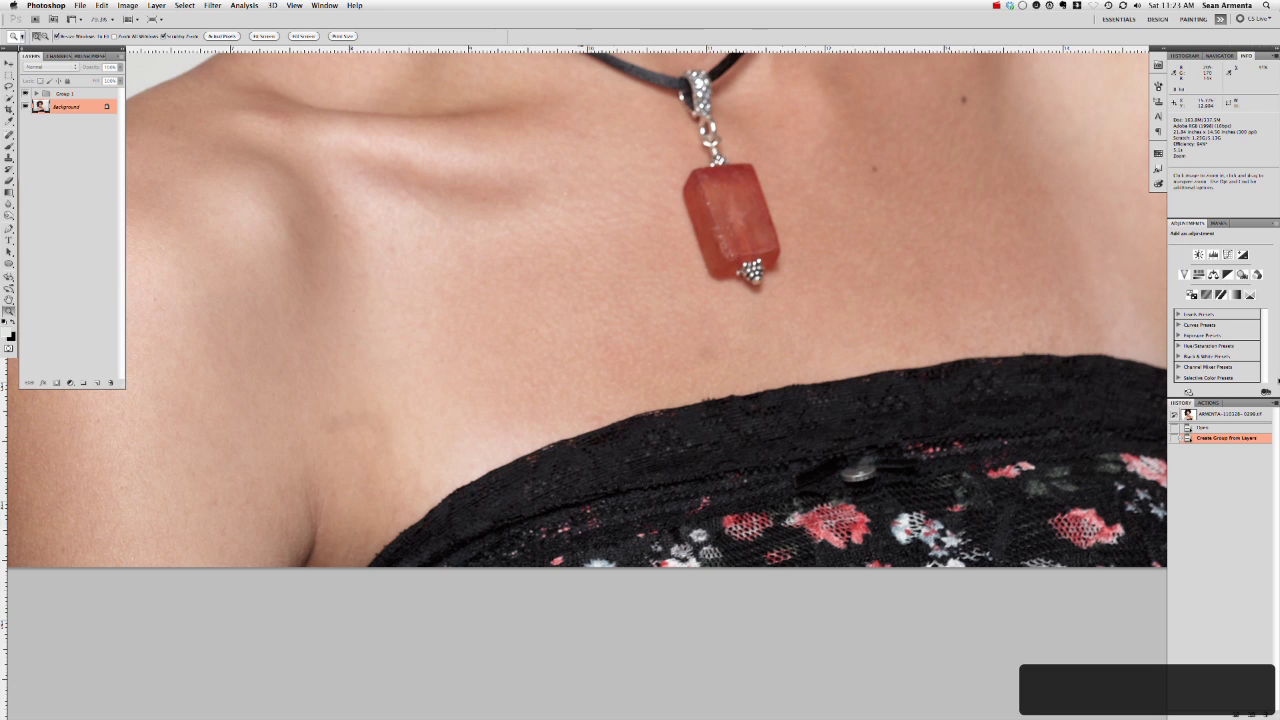
click(1226, 256)
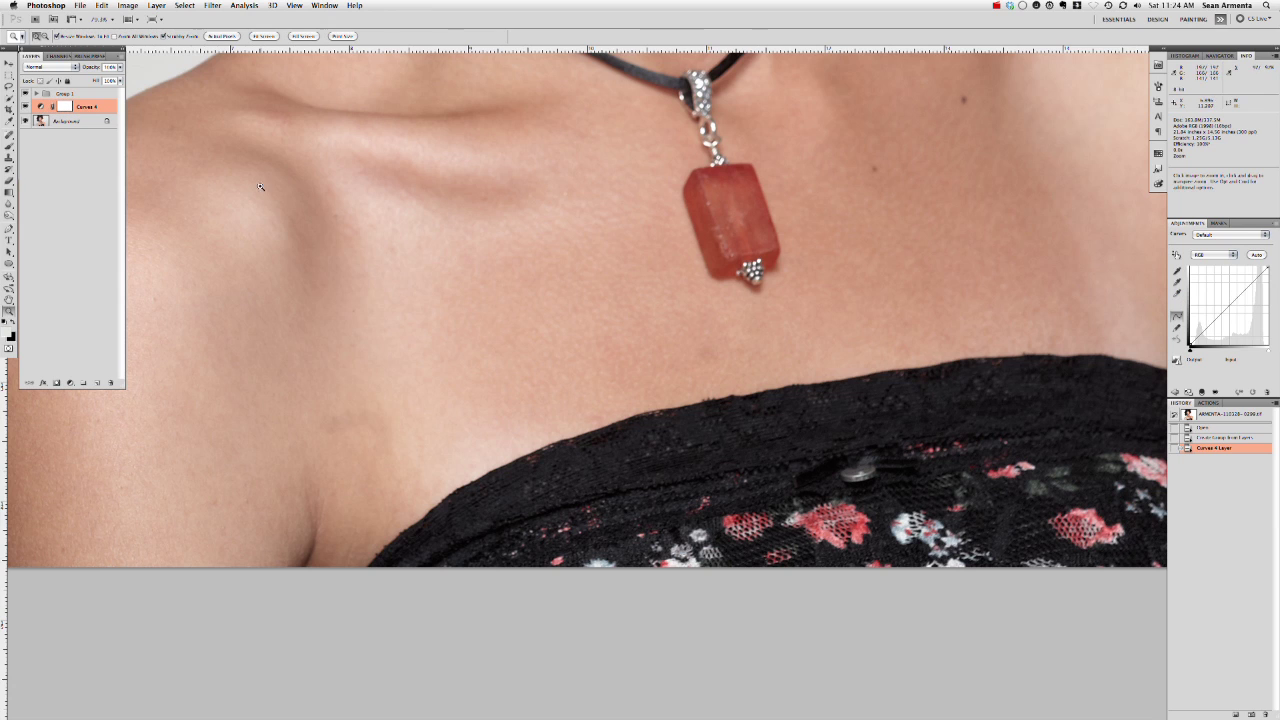
Step: Save a new highlight target as default, sample the skin in Curves 4, then invert its mask
double_click(1177, 294)
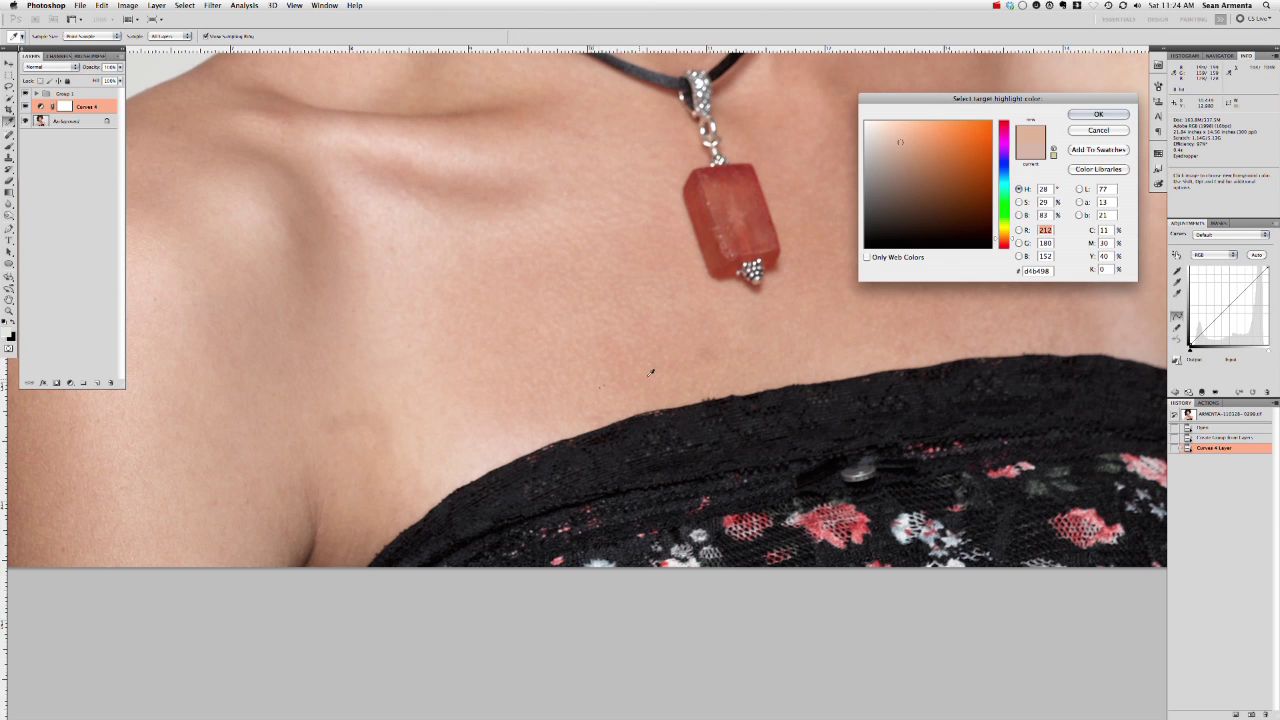
click(1097, 115)
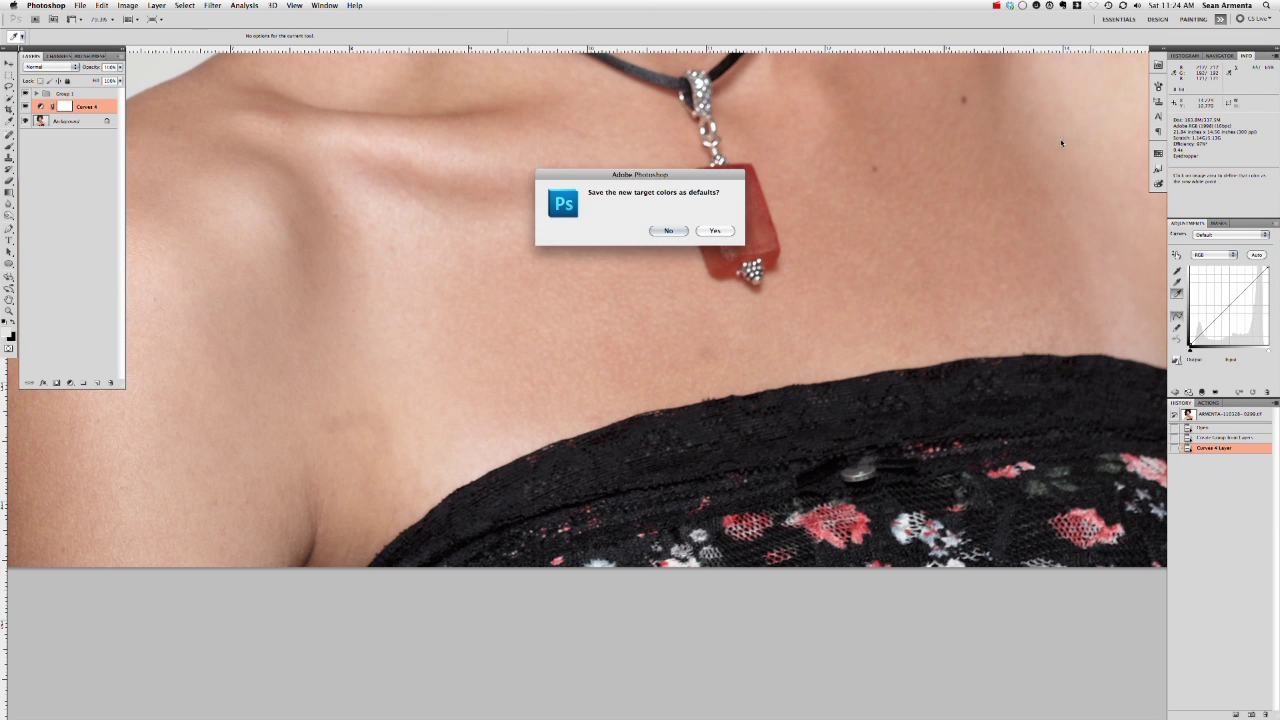
click(716, 231)
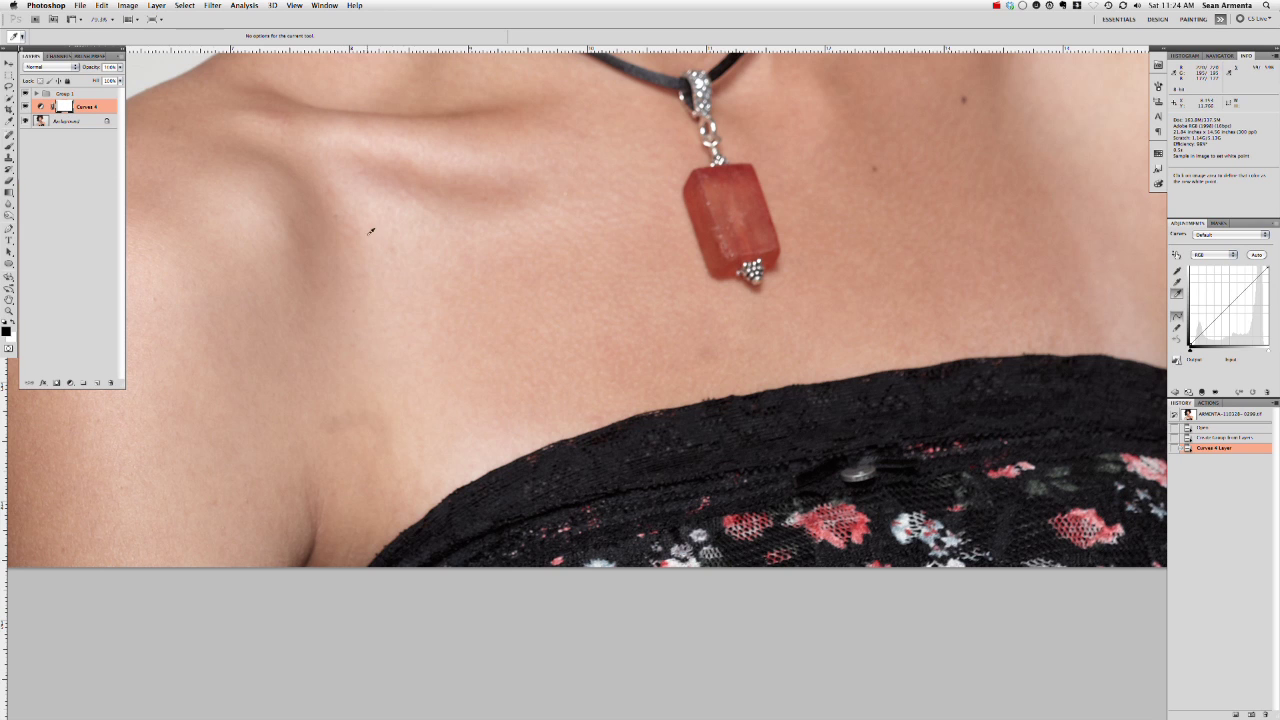
click(473, 448)
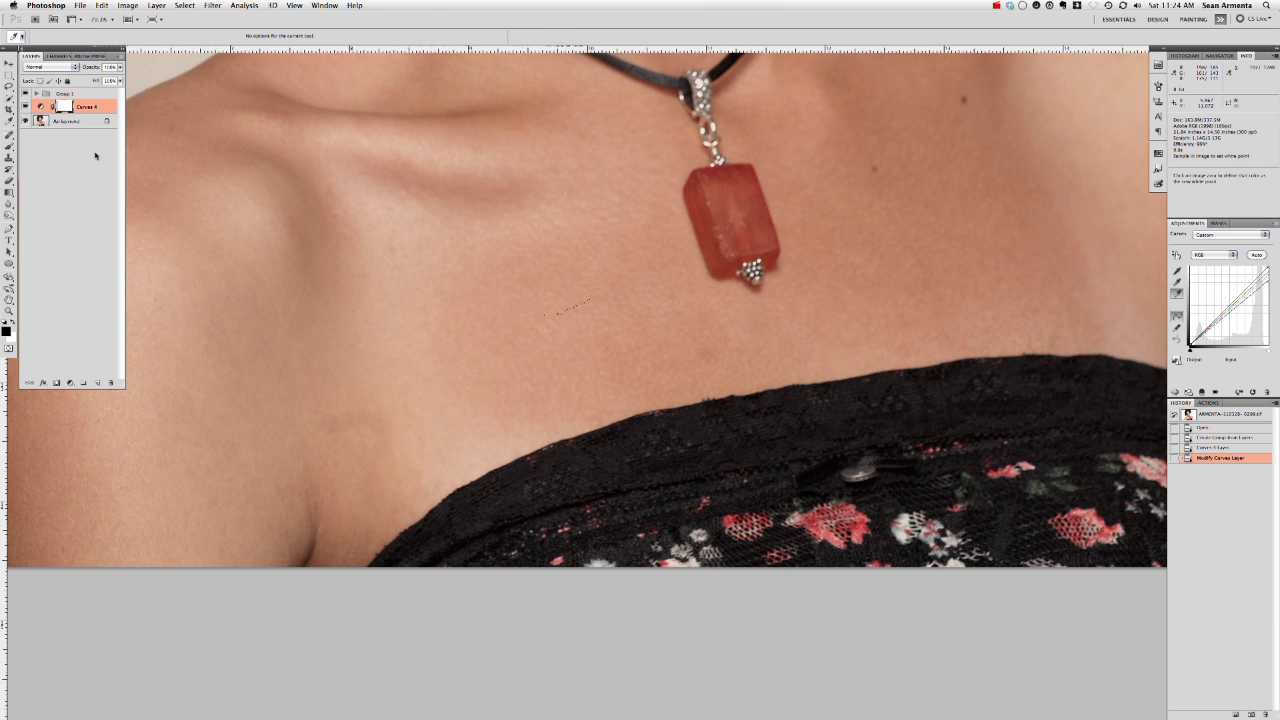
key(ctrl+i)
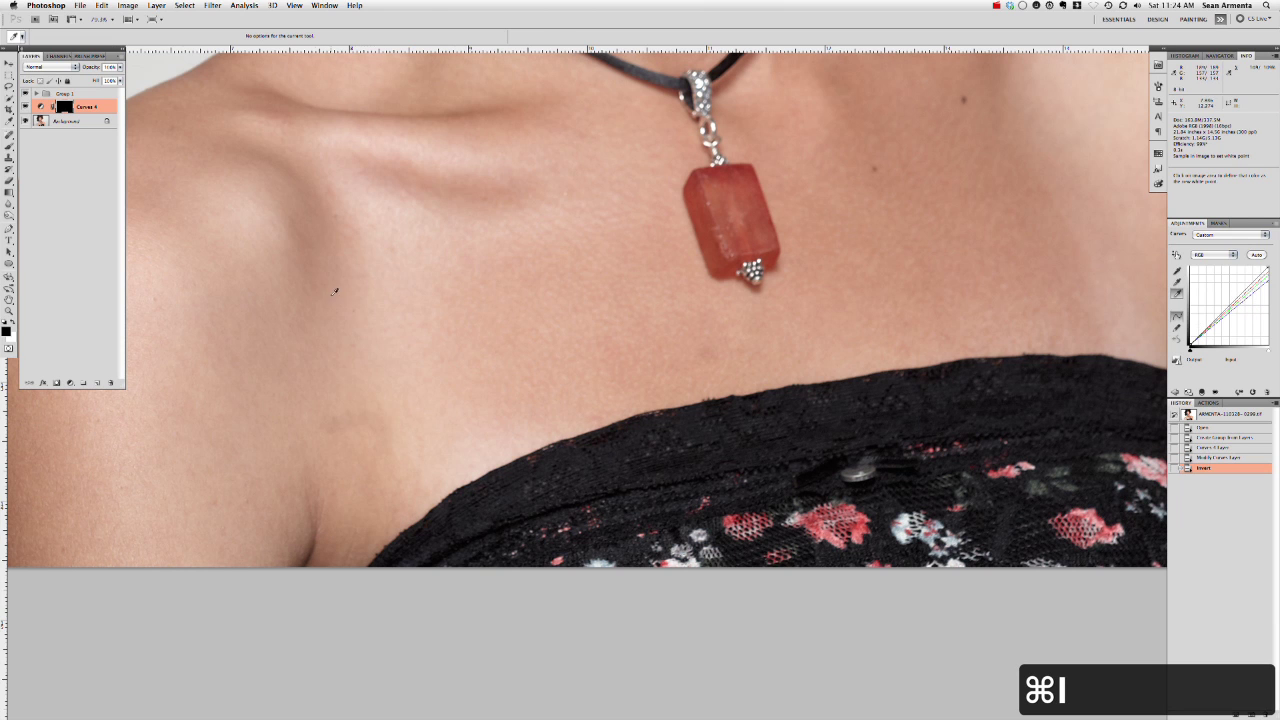
Step: Select the Brush at 20% opacity with white as the foreground colour
key(b)
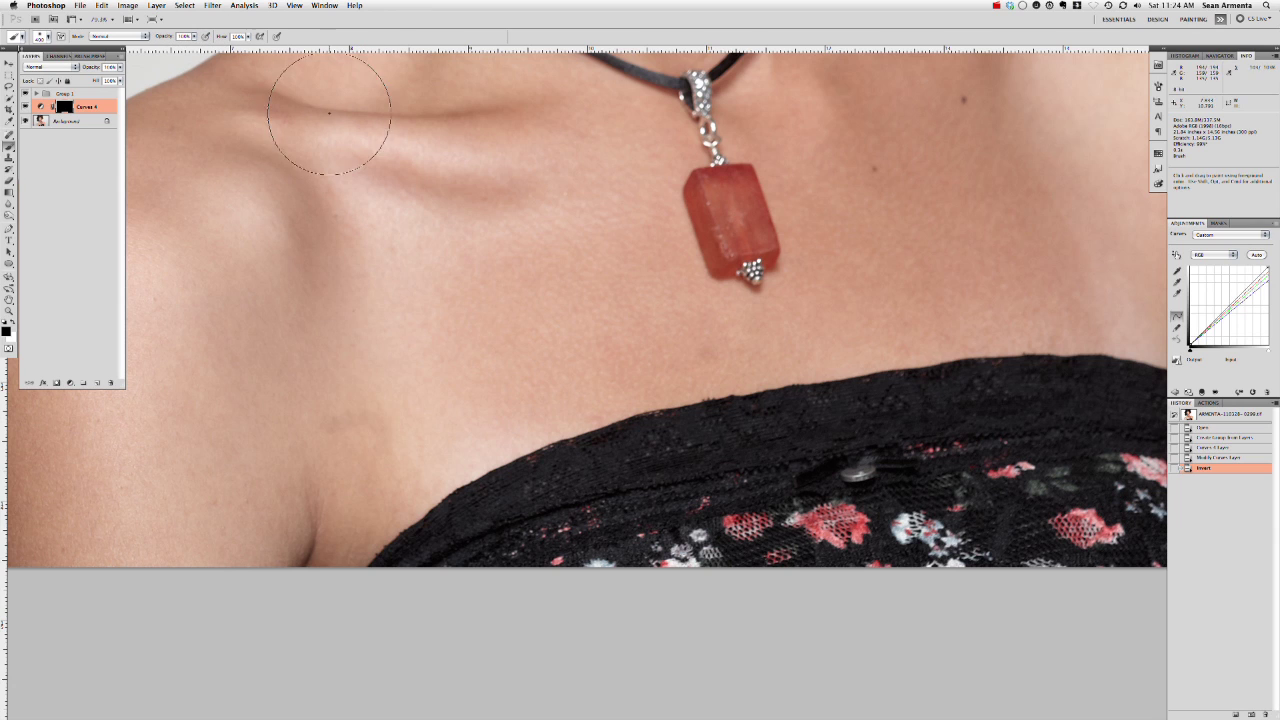
key(2)
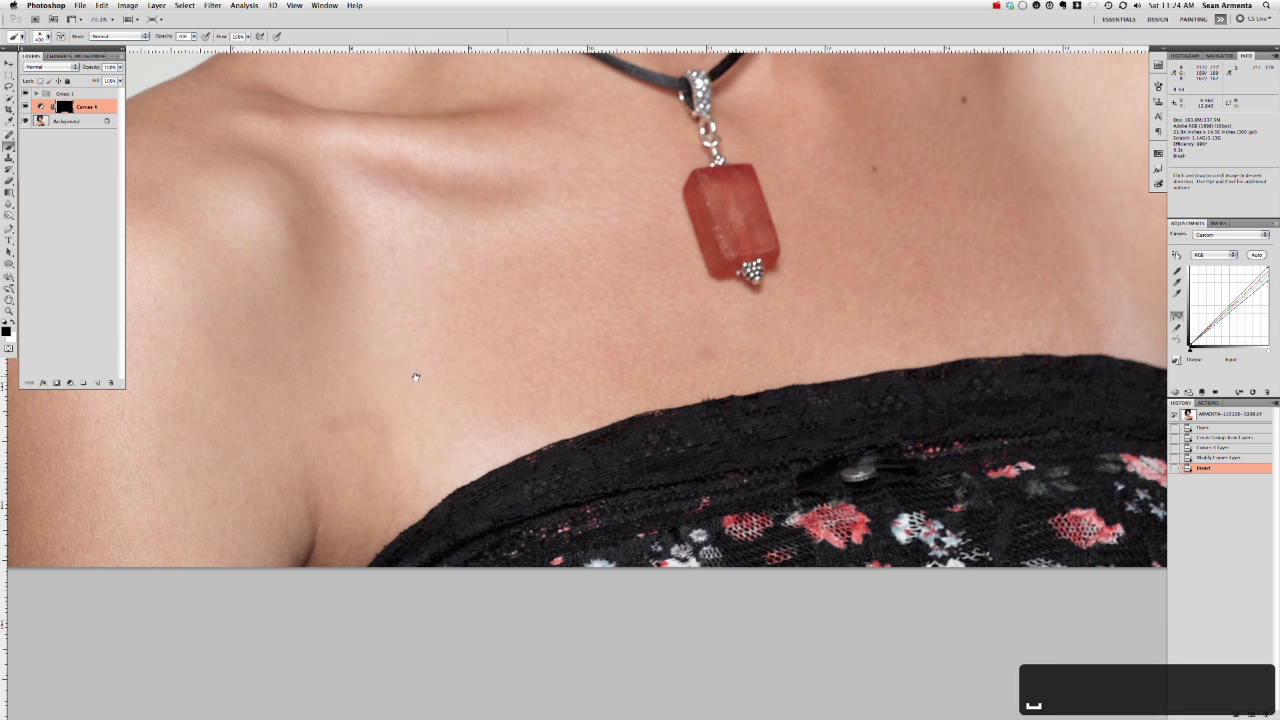
mouse_move(417, 374)
mouse_down()
mouse_move(466, 265)
mouse_move(453, 290)
mouse_up()
key(x)
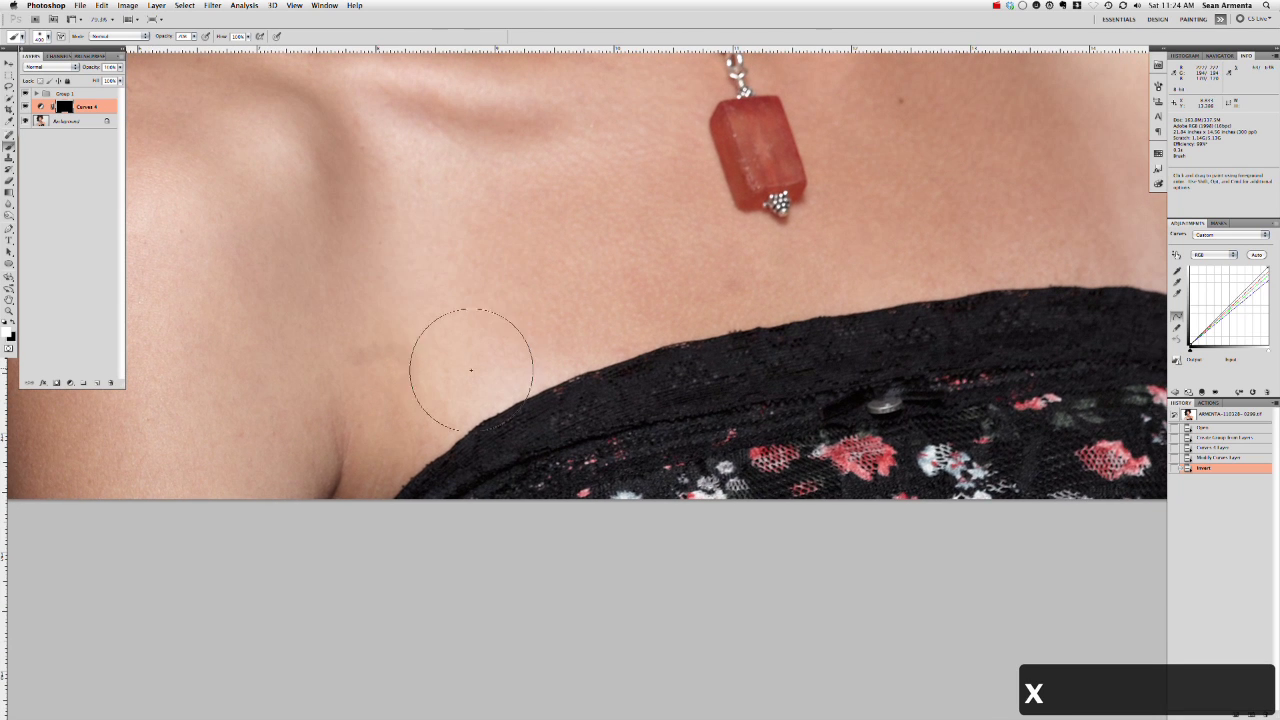
Step: Paint the Curves 4 darkening into the pale collarbone and upper chest skin
mouse_move(469, 387)
mouse_down()
mouse_move(514, 360)
mouse_move(490, 384)
mouse_up()
mouse_move(495, 380)
mouse_down()
mouse_move(514, 366)
mouse_move(482, 369)
mouse_up()
mouse_move(485, 368)
mouse_down()
mouse_move(463, 357)
mouse_move(457, 389)
mouse_up()
drag(457, 389, 450, 380)
drag(450, 380, 500, 385)
mouse_move(505, 380)
mouse_down()
mouse_move(534, 363)
mouse_move(480, 320)
mouse_up()
drag(470, 310, 443, 280)
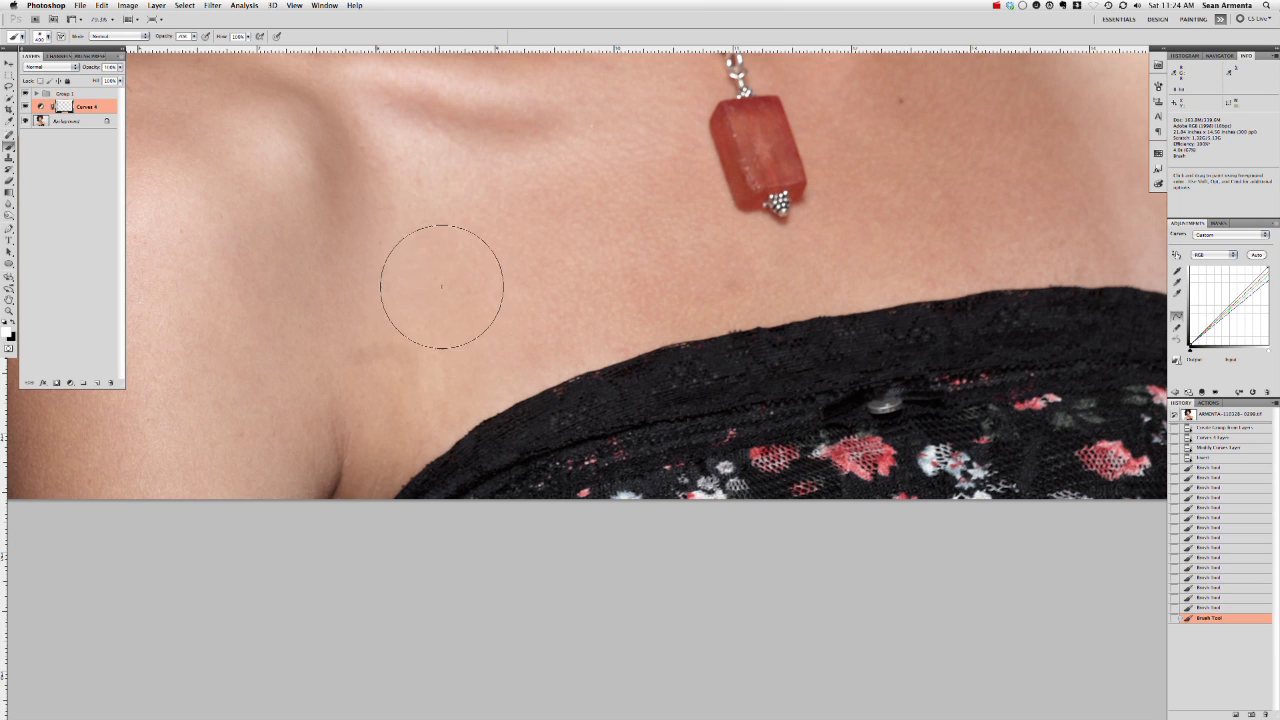
mouse_move(557, 370)
mouse_down()
mouse_move(400, 371)
mouse_move(429, 451)
mouse_up()
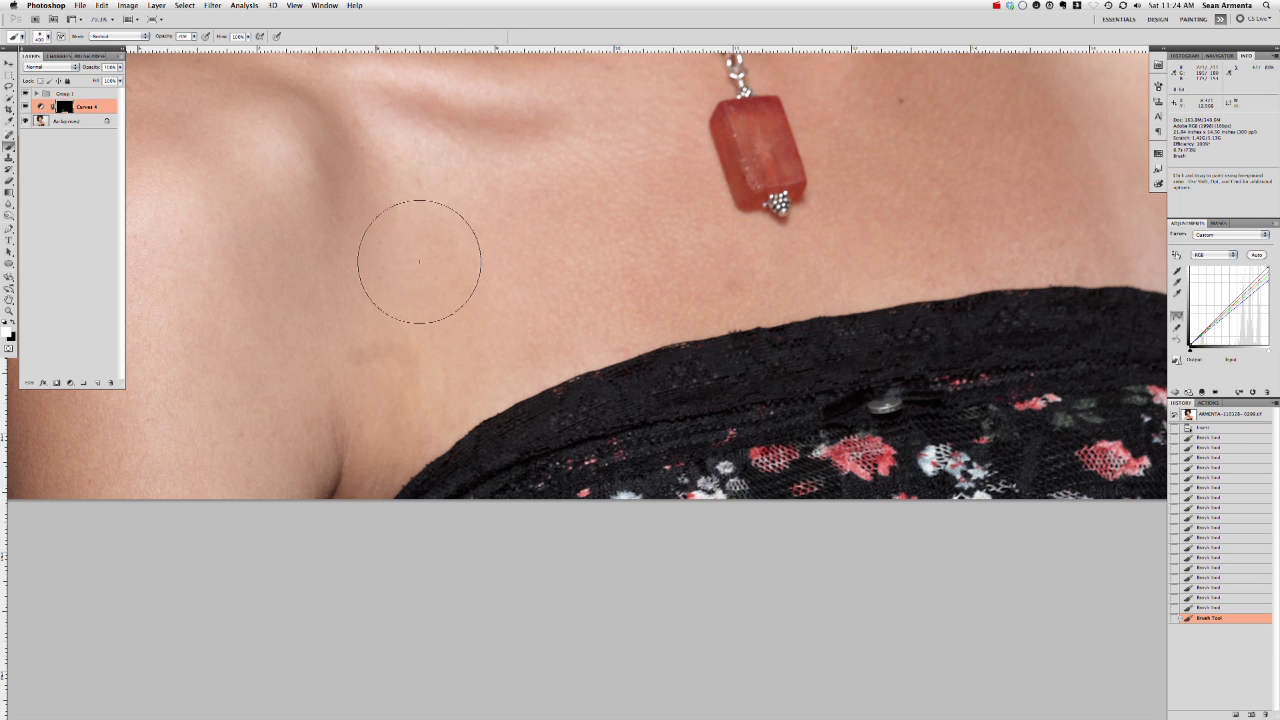
mouse_move(420, 263)
mouse_down()
mouse_move(388, 158)
mouse_move(531, 186)
mouse_up()
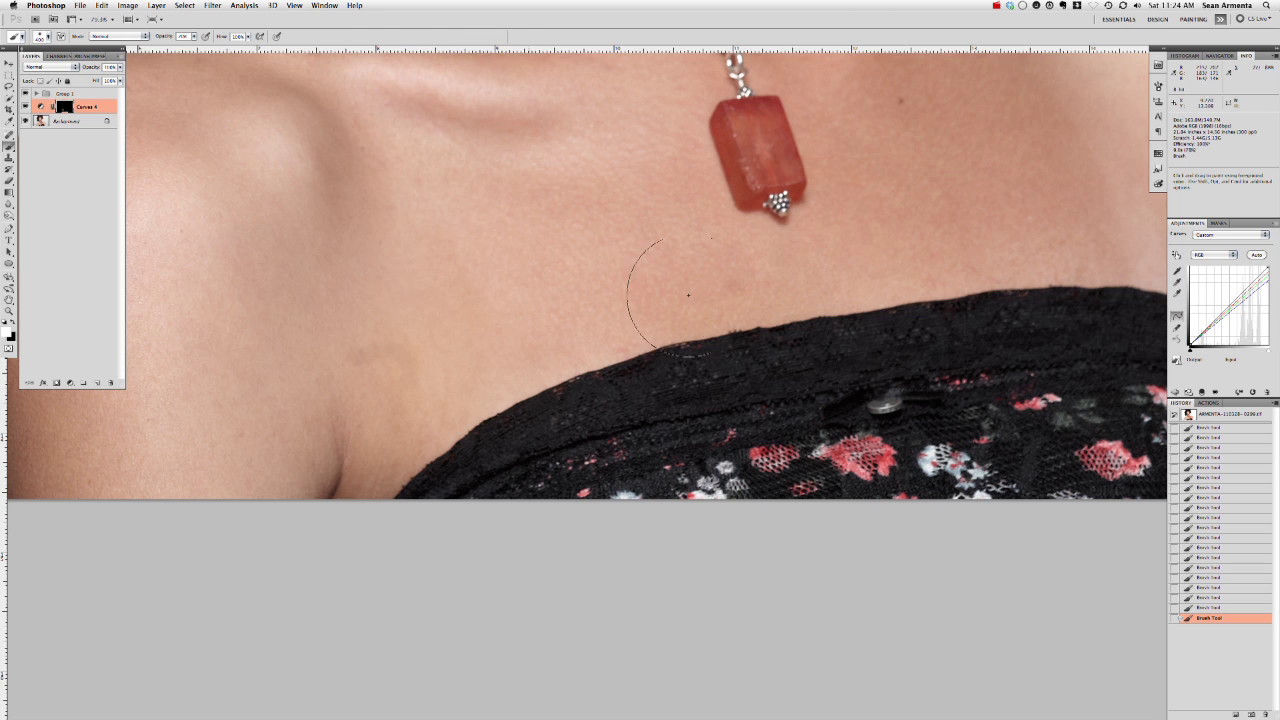
Step: Zoom out to show both shoulders and darken the pale skin above the dress edge
drag(482, 335, 433, 340)
scroll(433, 340, right, 10)
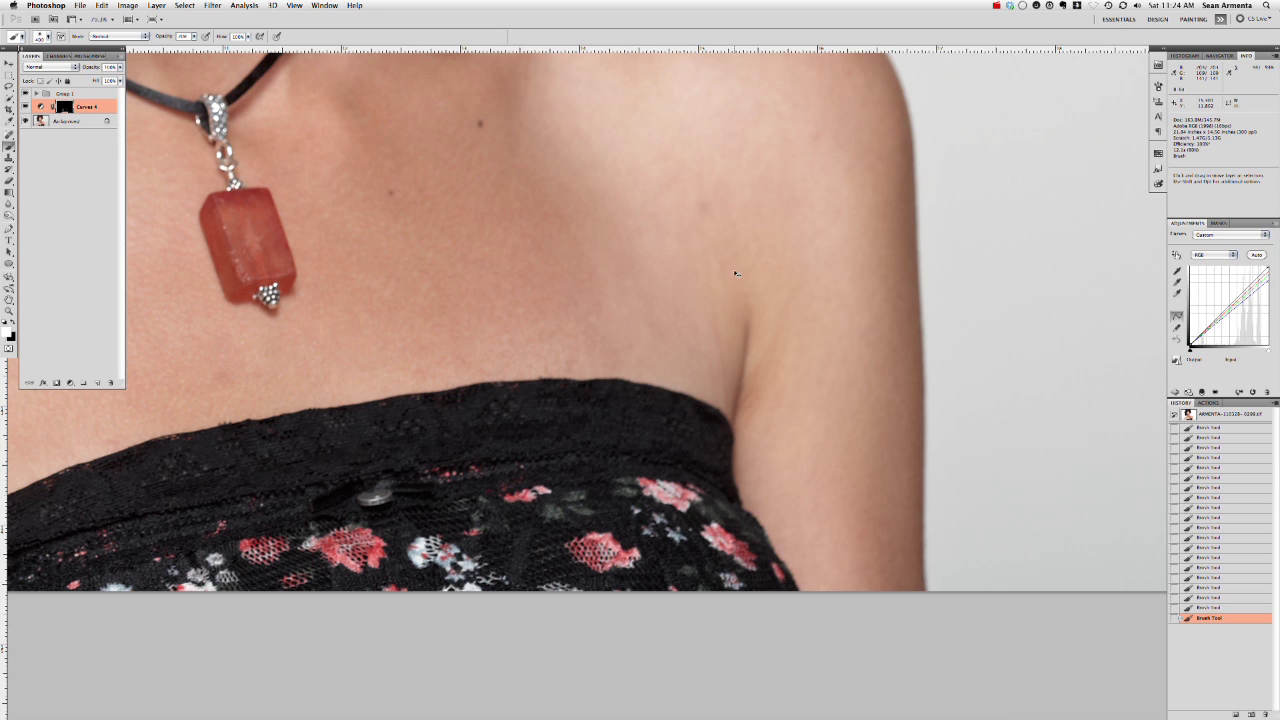
key(super+minus)
drag(671, 286, 812, 360)
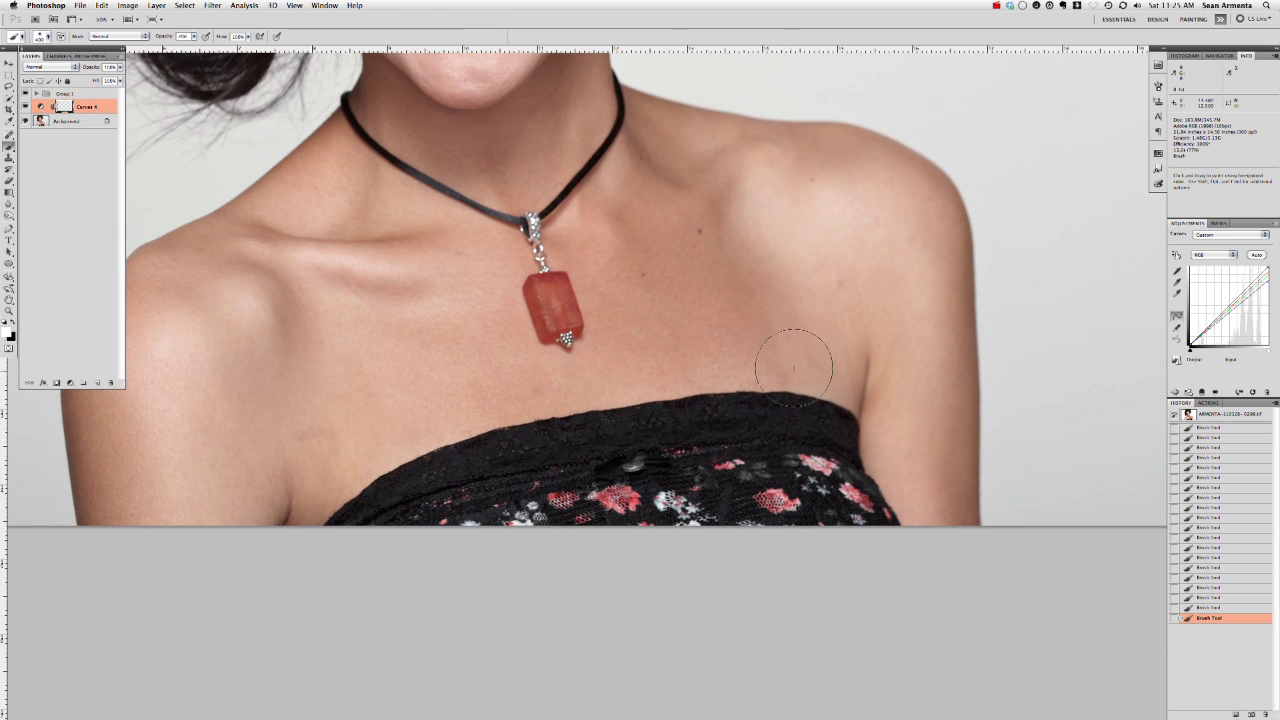
key(ctrl+i)
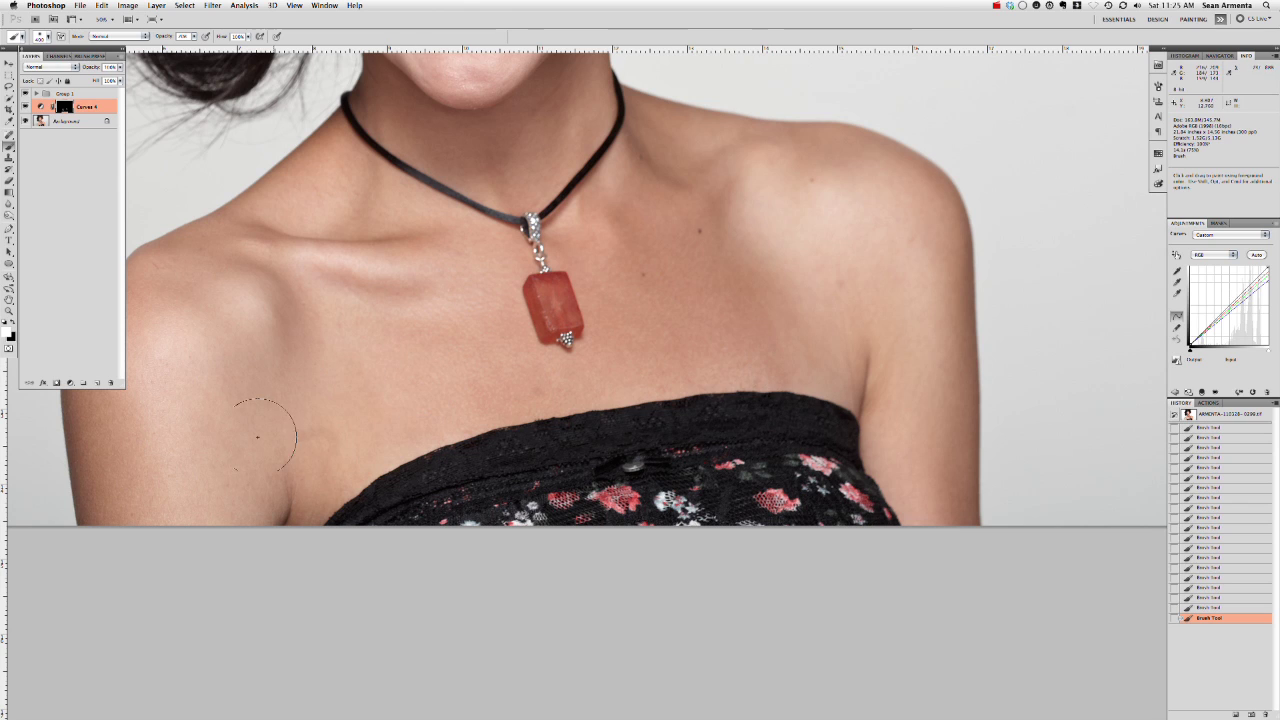
drag(391, 443, 409, 443)
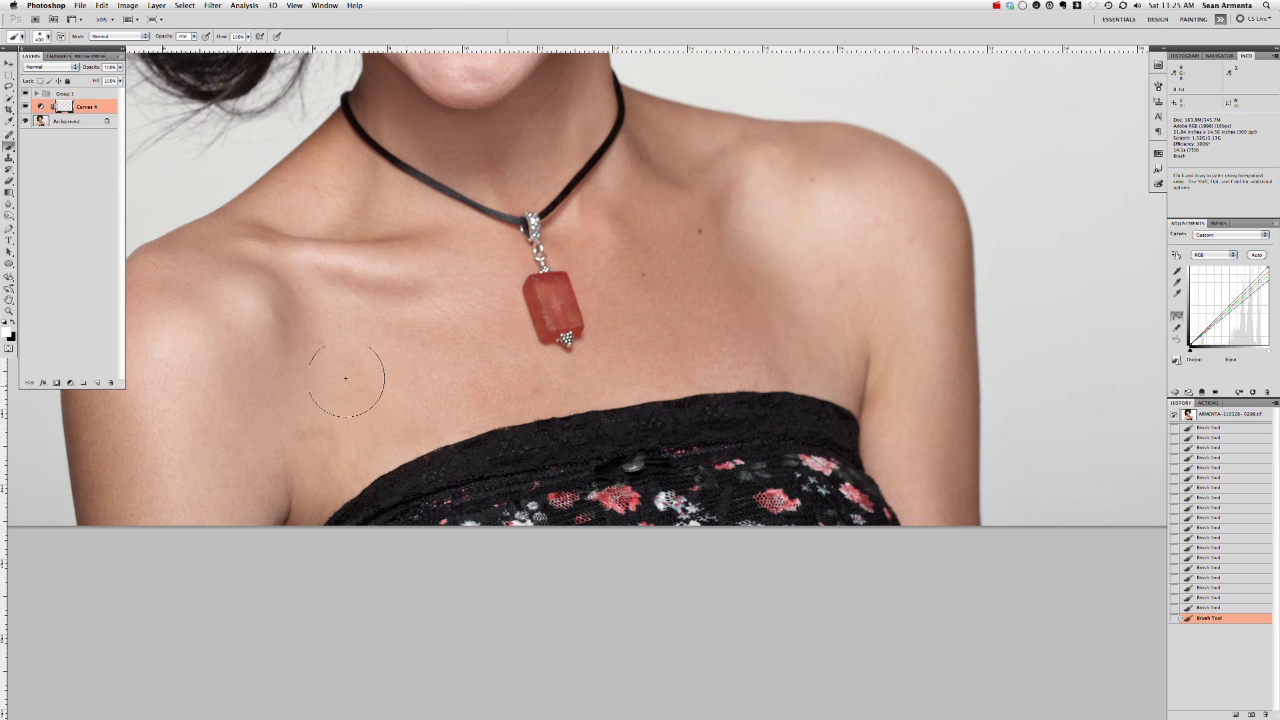
Step: Toggle Curves 4 off and on to compare the chest skin before and after
click(25, 107)
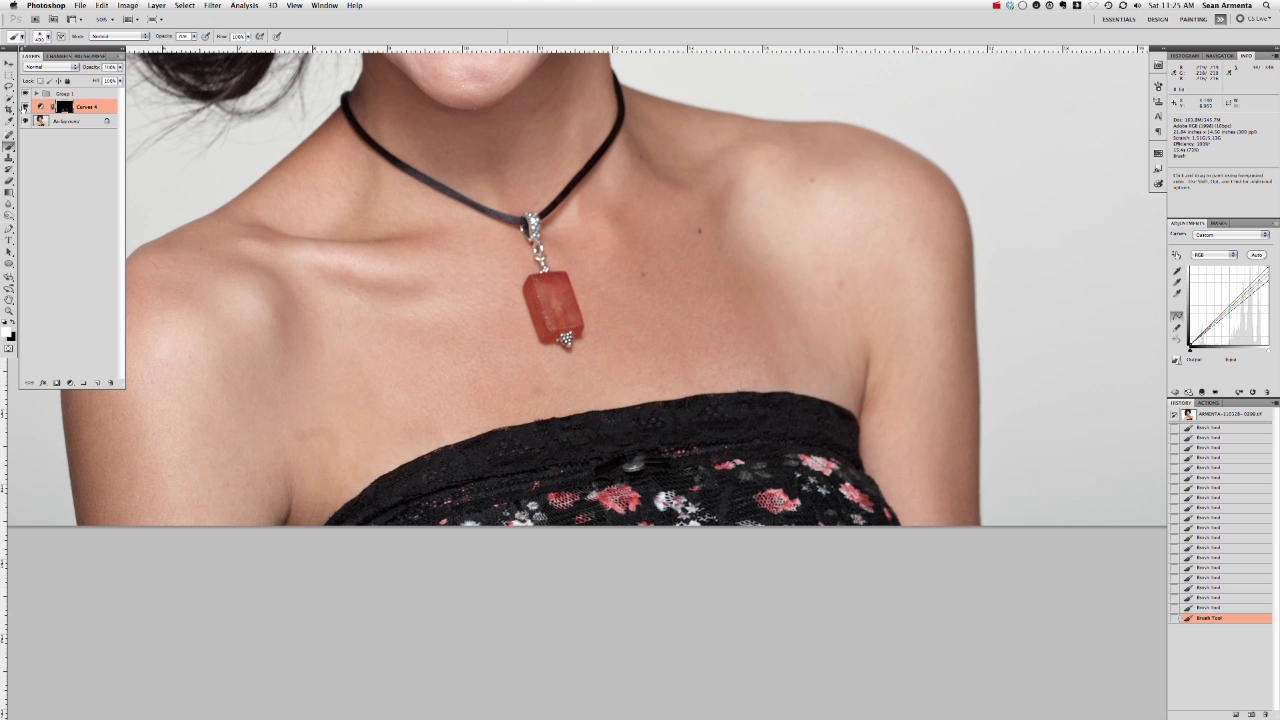
click(25, 107)
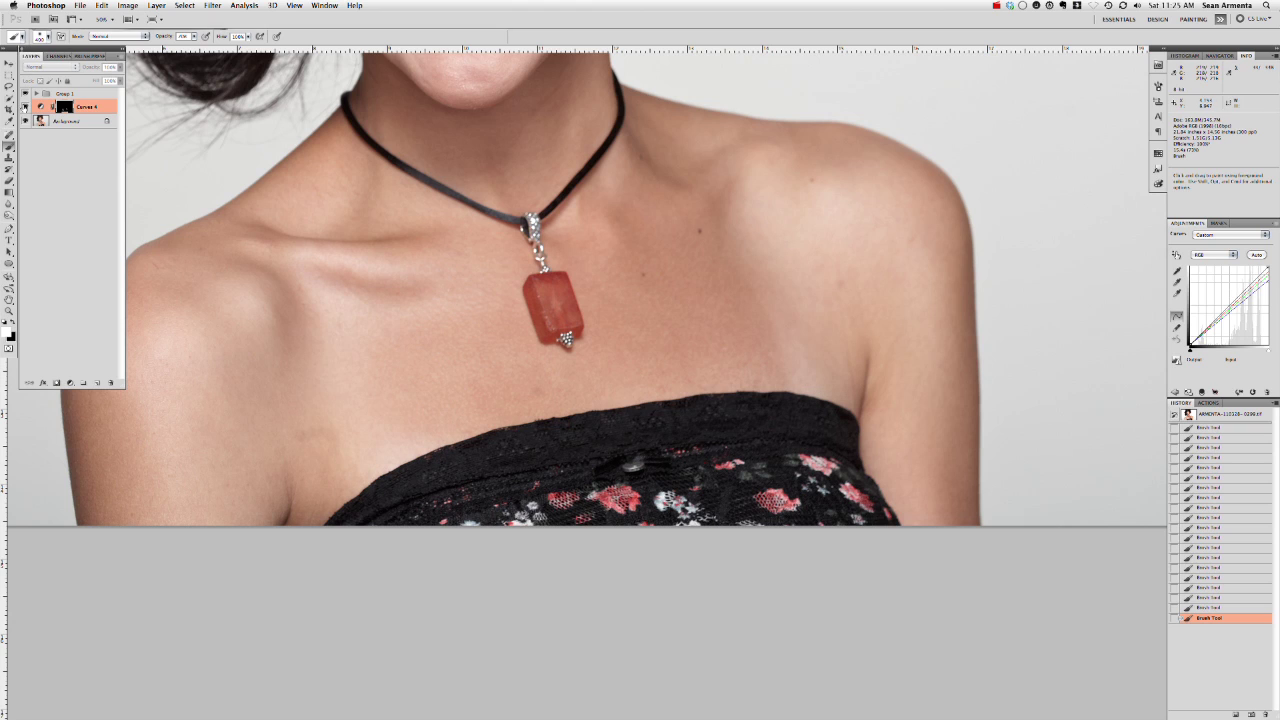
click(25, 107)
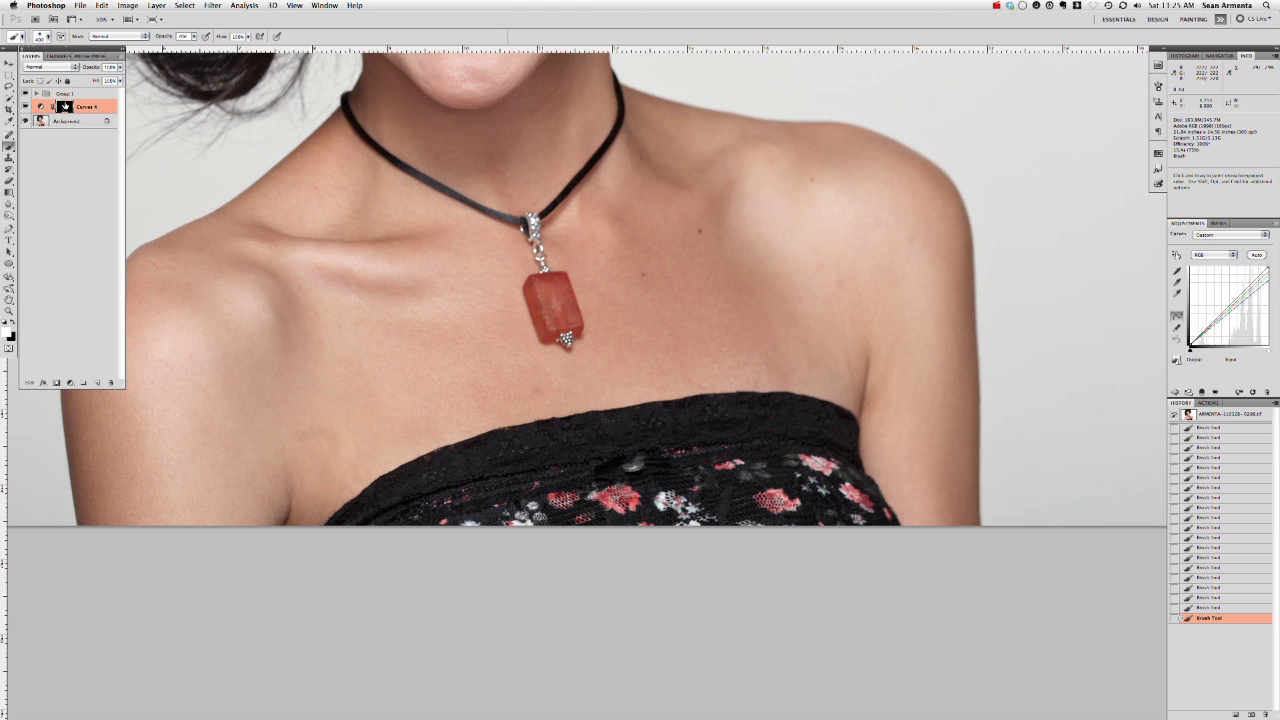
Step: Apply a high-radius Gaussian Blur to the Curves 4 mask and lower that layer's opacity
click(213, 6)
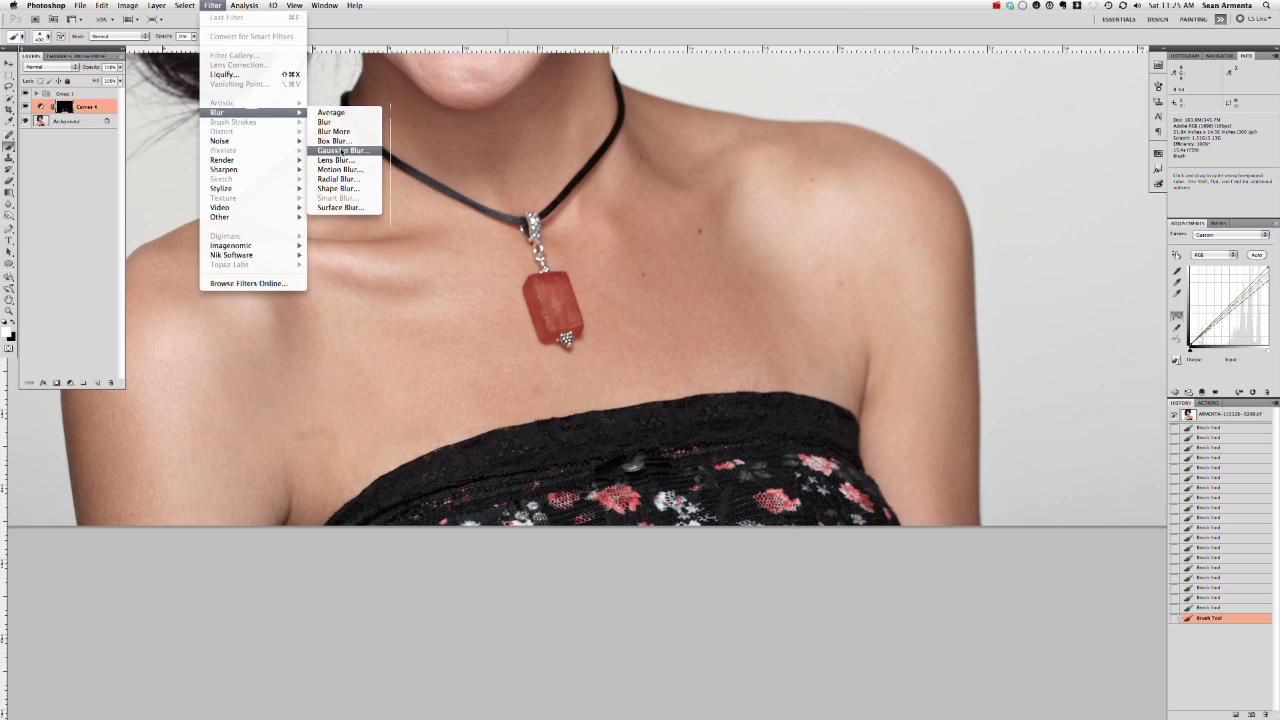
click(344, 151)
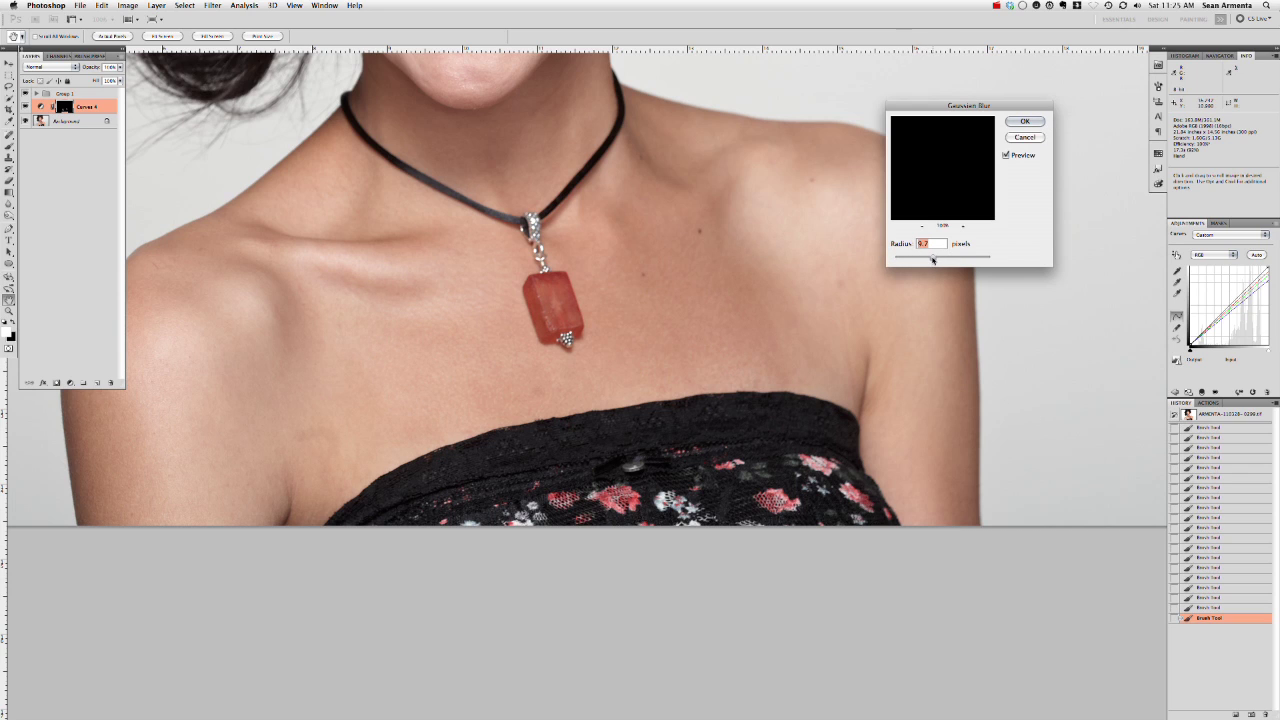
drag(932, 259, 958, 259)
click(1015, 125)
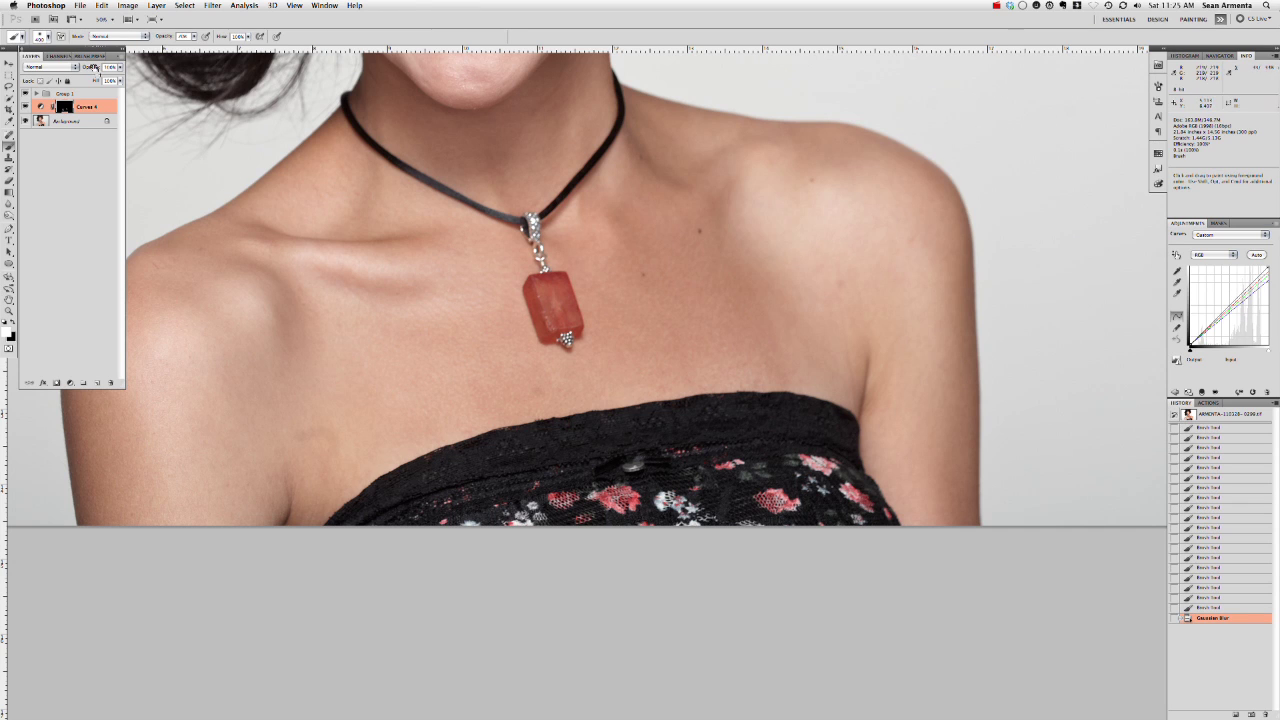
drag(92, 67, 104, 74)
key(space)
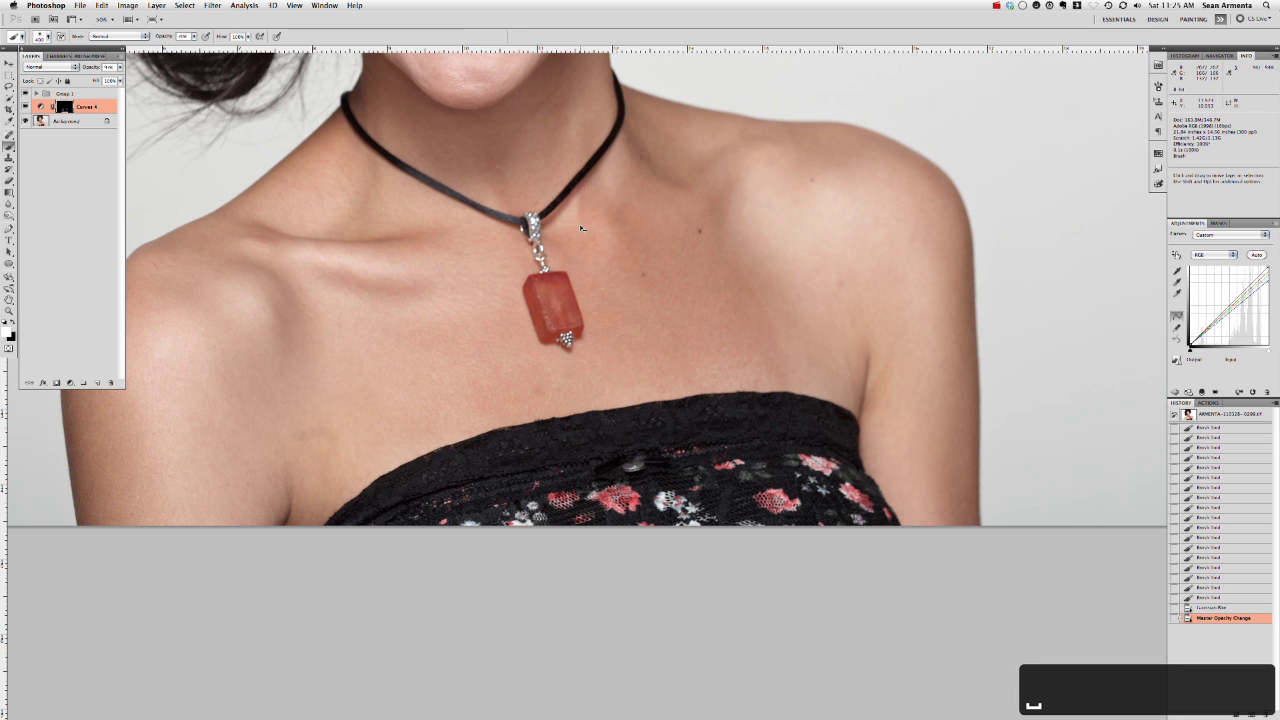
Step: Fit the whole Zooey portrait on screen and toggle Curves 4 to compare before and after
key(ctrl+0)
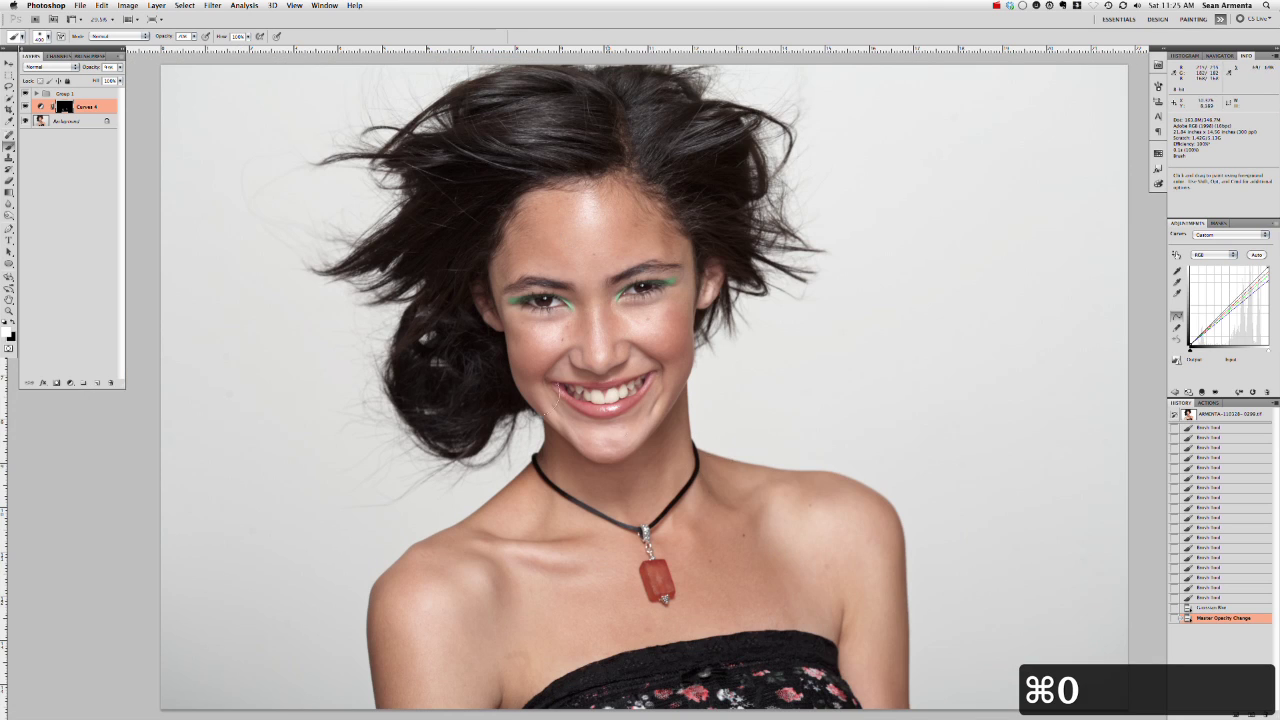
click(25, 106)
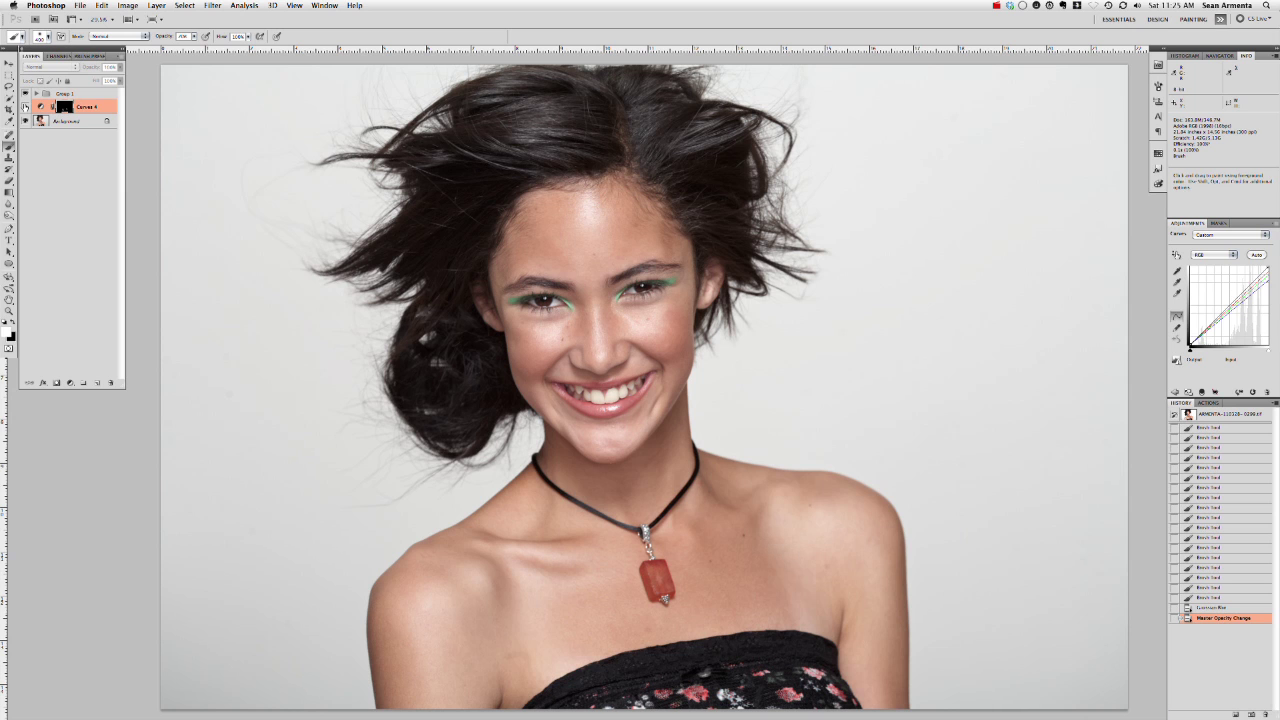